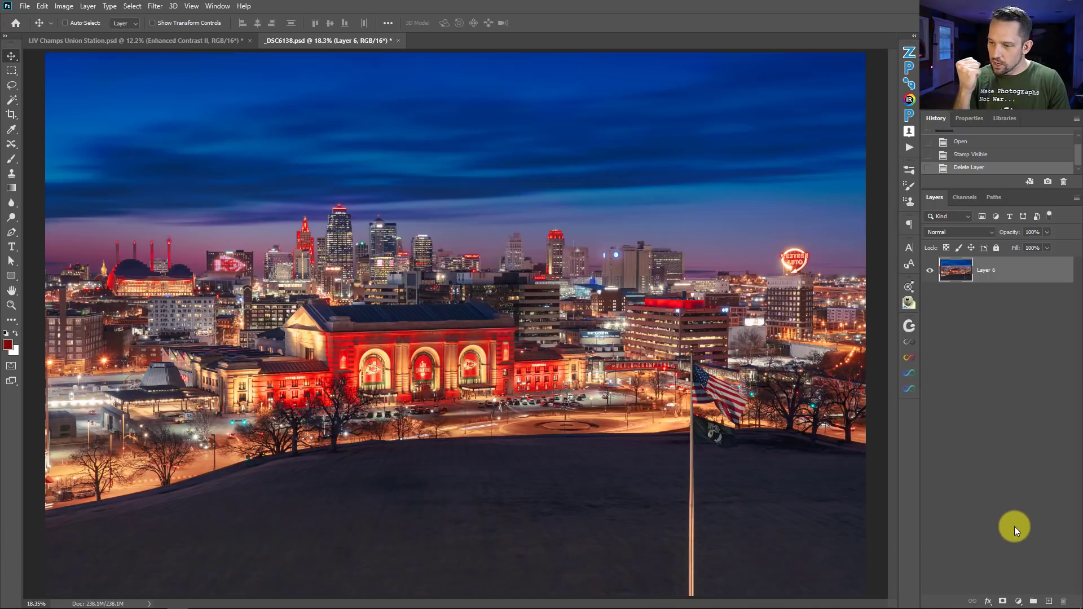
Add a Curves adjustment layer with an S-curve that darkens shadows and brightens highlights.
left_click(1016, 601)
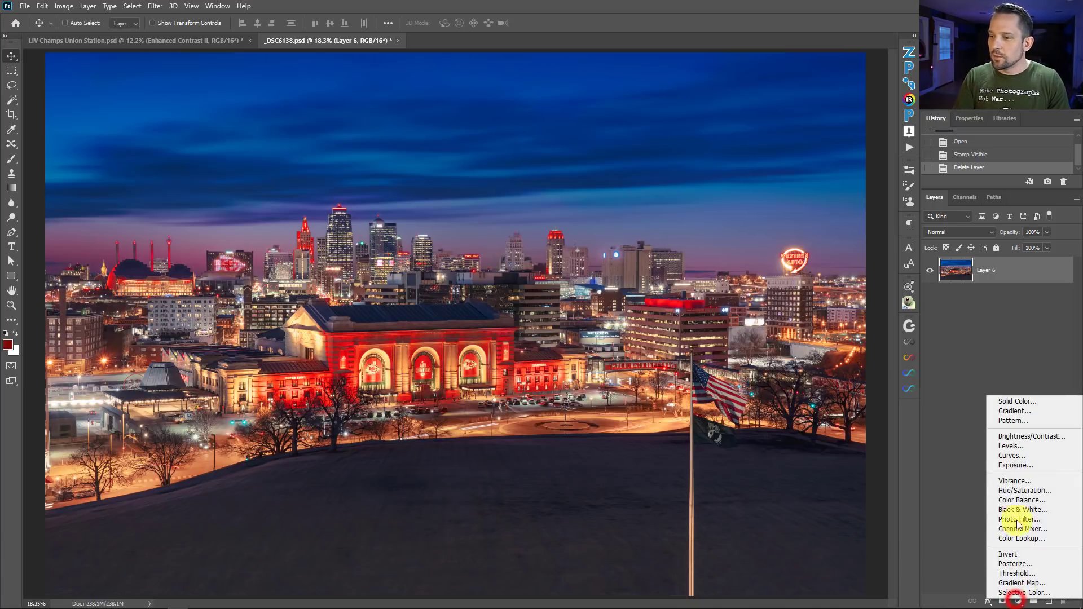
left_click(1013, 458)
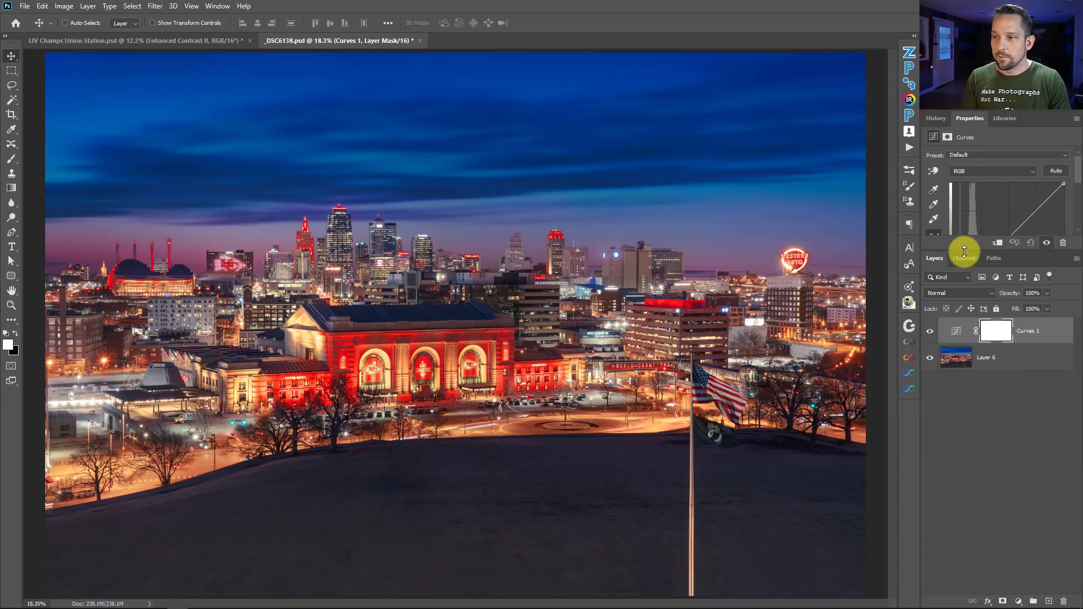
left_click_drag(964, 249, 984, 377)
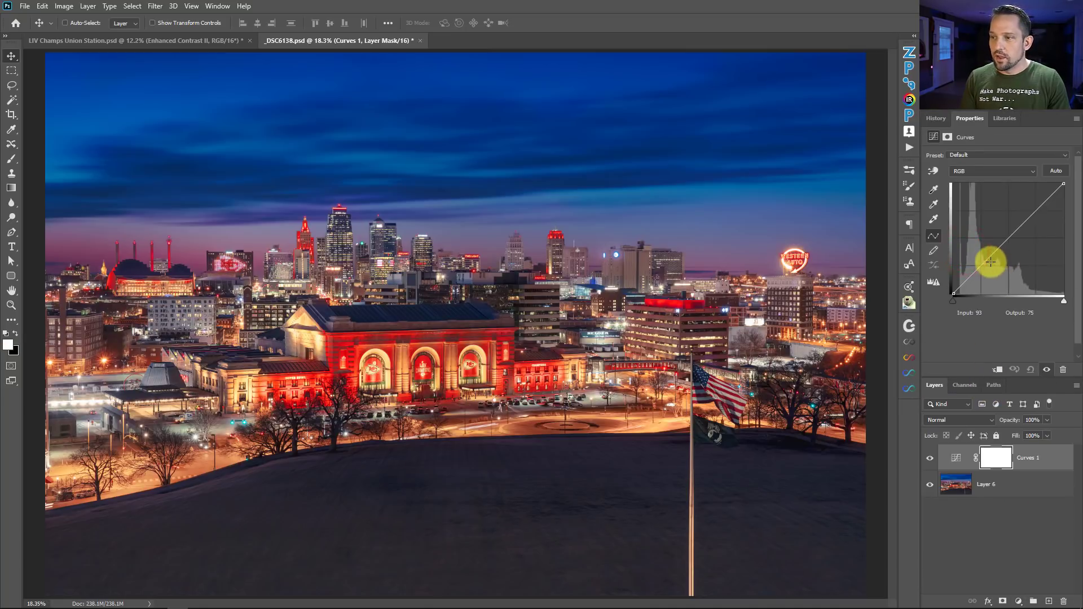
left_click_drag(979, 272, 984, 278)
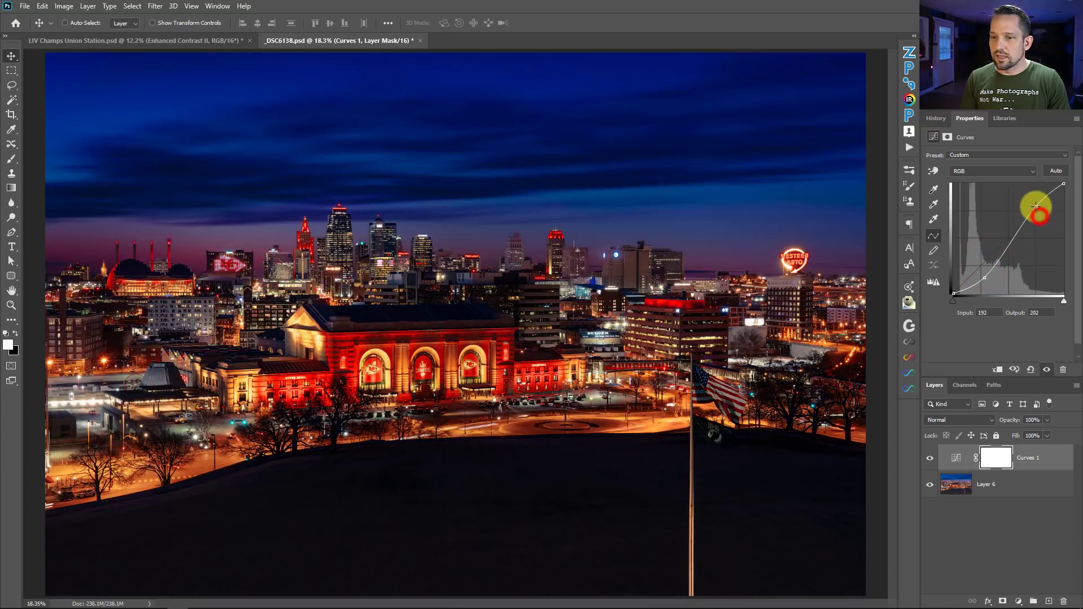
left_click_drag(1035, 206, 1034, 204)
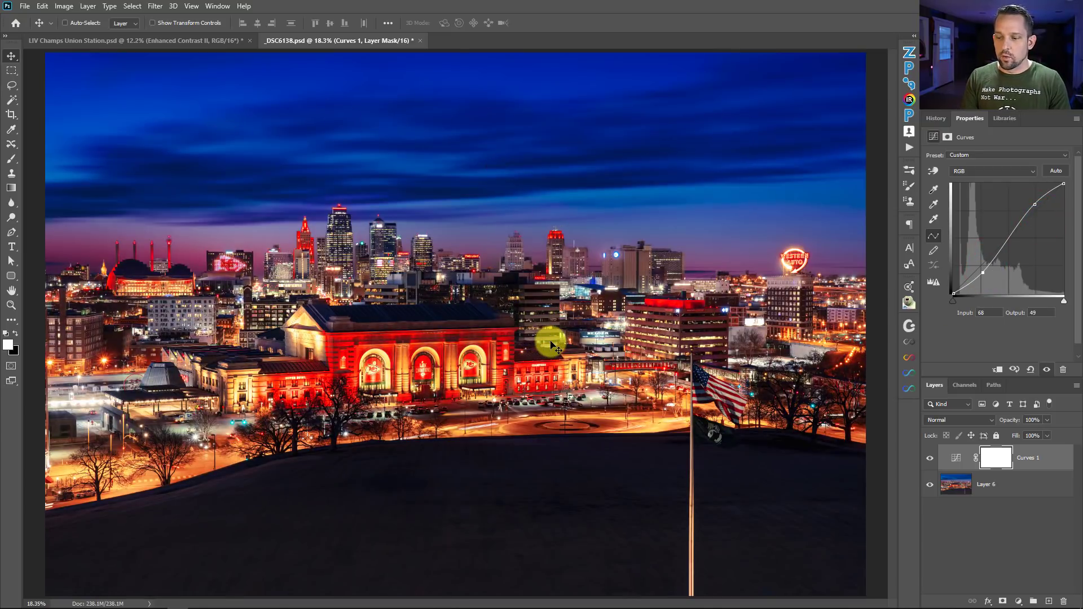
Paint black on the Curves 1 mask over the foreground hill and preview it as an overlay.
left_click(996, 457)
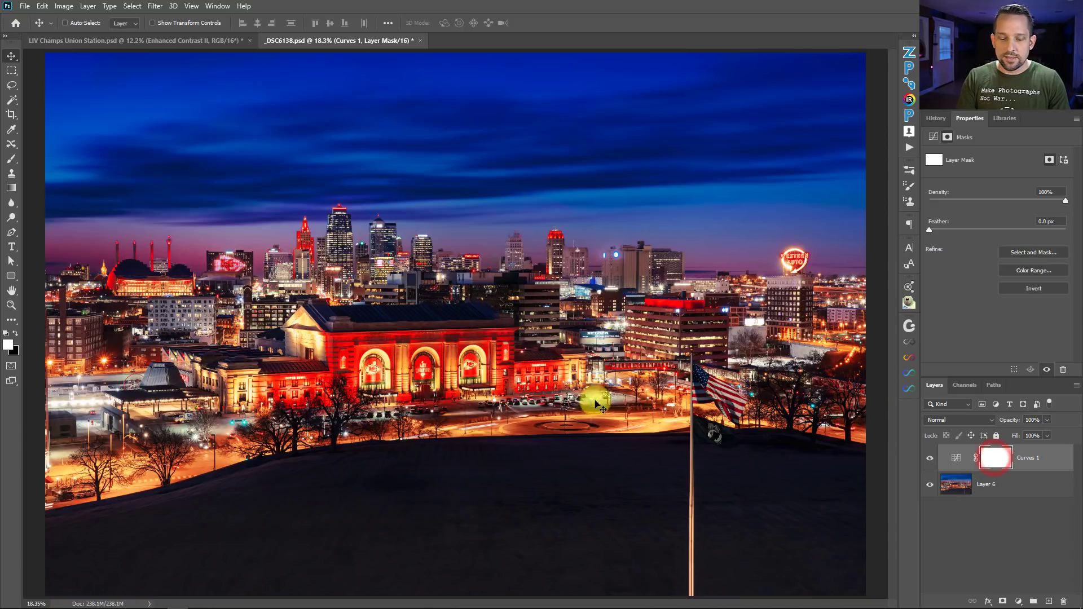
key("b")
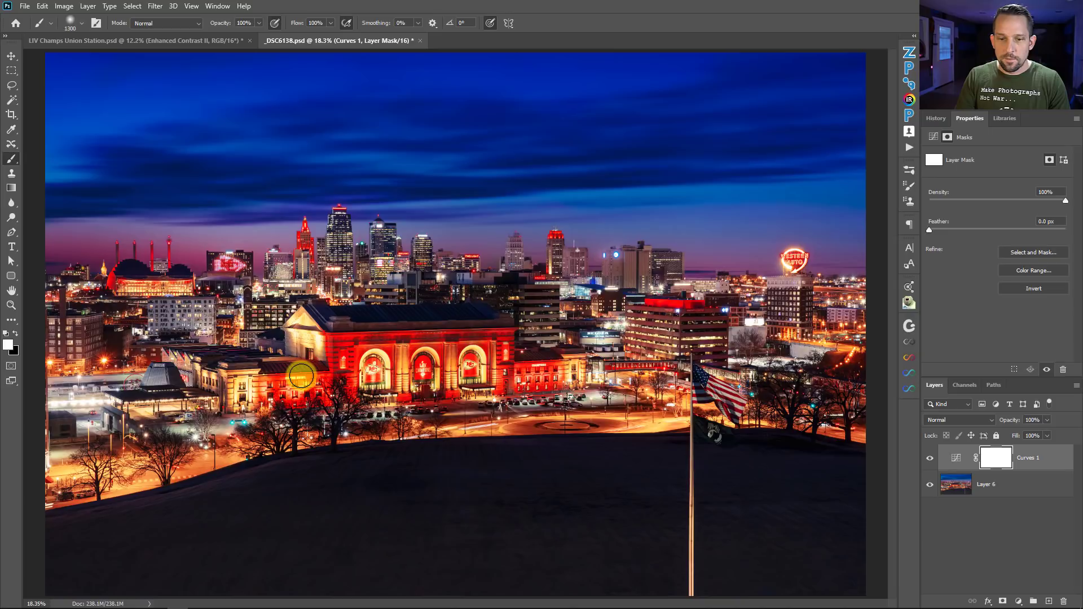
left_click(16, 334)
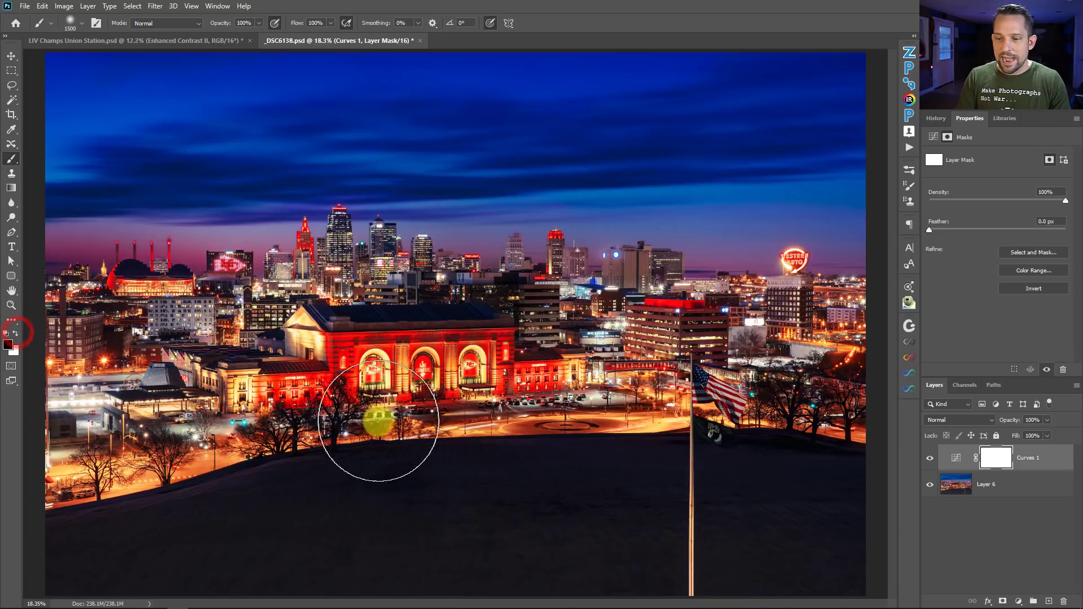
mouse_move(383, 415)
left_mouse_down()
mouse_move(363, 539)
mouse_move(365, 462)
mouse_move(294, 472)
mouse_move(290, 496)
mouse_move(196, 538)
mouse_move(85, 550)
mouse_move(315, 539)
mouse_move(400, 565)
mouse_move(445, 489)
mouse_move(463, 487)
mouse_move(468, 455)
mouse_move(538, 566)
mouse_move(578, 561)
mouse_move(758, 481)
mouse_move(830, 545)
mouse_move(822, 526)
mouse_move(861, 470)
mouse_move(840, 435)
mouse_move(844, 383)
mouse_move(638, 405)
mouse_move(589, 424)
mouse_move(446, 432)
mouse_move(416, 448)
mouse_move(332, 432)
mouse_move(296, 452)
mouse_move(89, 454)
mouse_move(203, 402)
mouse_move(592, 439)
mouse_move(621, 419)
mouse_move(821, 580)
mouse_move(841, 524)
mouse_move(833, 504)
mouse_move(871, 469)
left_mouse_up()
key("backslash")
key("backslash")
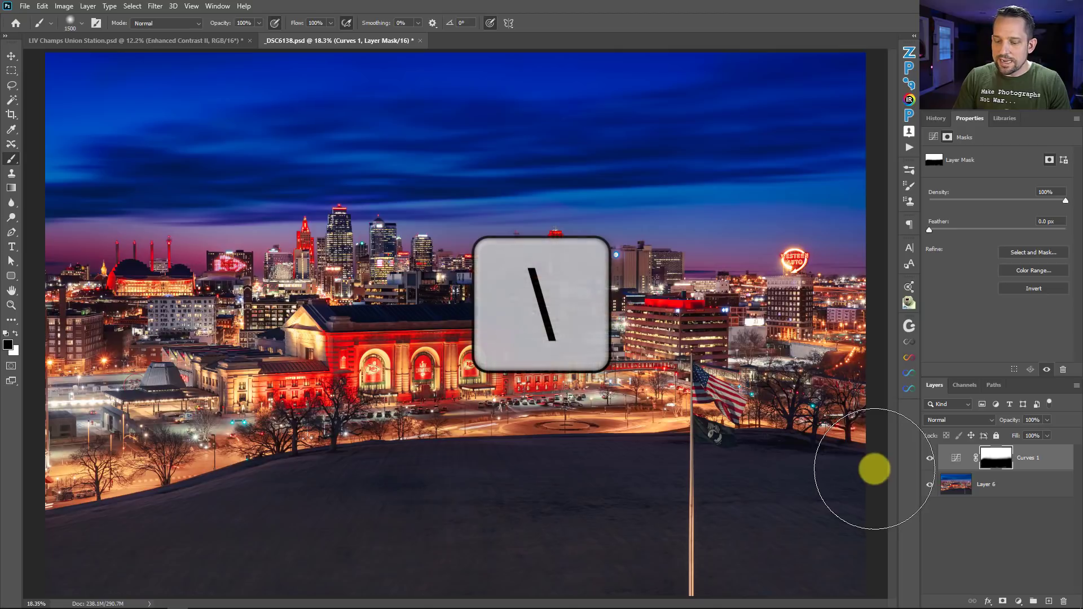
With the red overlay showing, mask Union Station's roof and front using a smaller brush.
key("backslash")
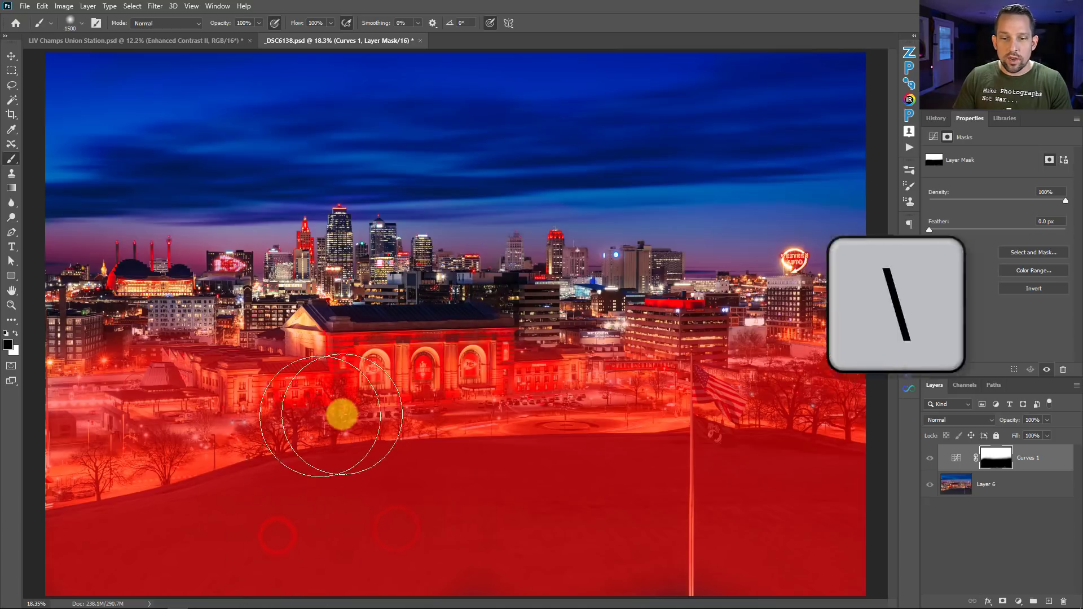
key("bracketleft")
key("bracketleft")
key("bracketleft")
key("bracketleft")
key("bracketleft")
key("bracketleft")
key("bracketleft")
key("bracketleft")
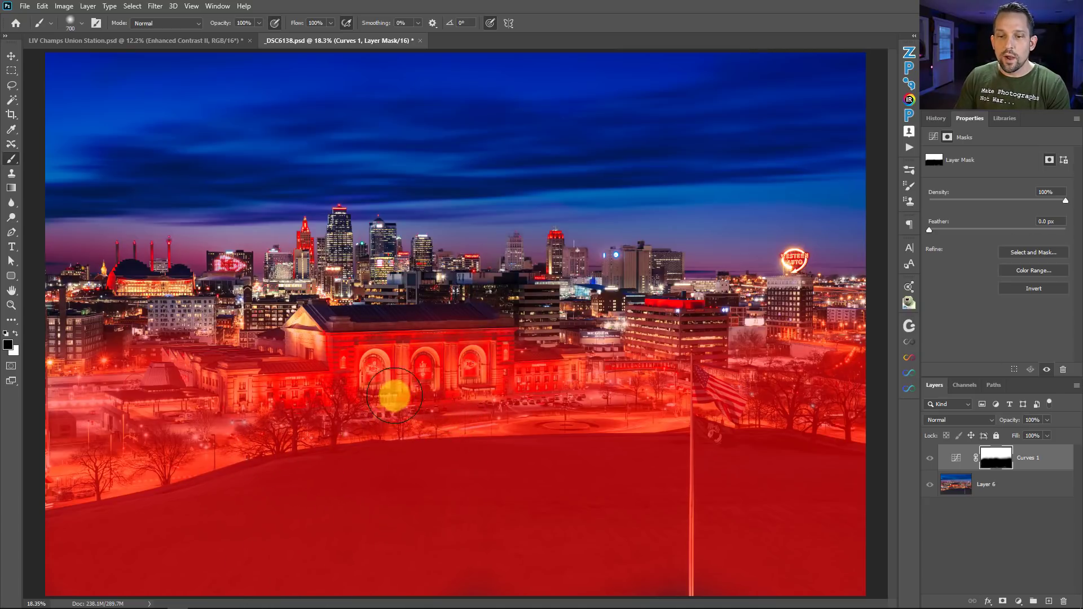
mouse_move(483, 352)
left_mouse_down()
mouse_move(325, 326)
mouse_move(305, 332)
mouse_move(298, 361)
mouse_move(313, 347)
mouse_move(247, 364)
mouse_move(172, 403)
mouse_move(106, 379)
mouse_move(133, 373)
mouse_move(119, 387)
mouse_move(75, 360)
mouse_move(73, 336)
mouse_move(97, 332)
mouse_move(135, 354)
mouse_move(208, 335)
mouse_move(223, 350)
mouse_move(236, 330)
mouse_move(340, 326)
mouse_move(361, 307)
mouse_move(648, 346)
mouse_move(713, 328)
mouse_move(872, 325)
mouse_move(649, 310)
mouse_move(641, 285)
mouse_move(608, 334)
mouse_move(580, 324)
mouse_move(594, 329)
mouse_move(586, 308)
mouse_move(580, 330)
mouse_move(588, 321)
mouse_move(562, 256)
mouse_move(564, 306)
mouse_move(577, 289)
mouse_move(530, 297)
mouse_move(454, 276)
mouse_move(441, 286)
mouse_move(493, 338)
mouse_move(527, 297)
left_mouse_up()
Mask the skyline towers with a finer brush, then toggle the overlay and Curves 1 to compare.
key("bracketleft")
key("bracketleft")
key("bracketleft")
key("bracketleft")
key("bracketleft")
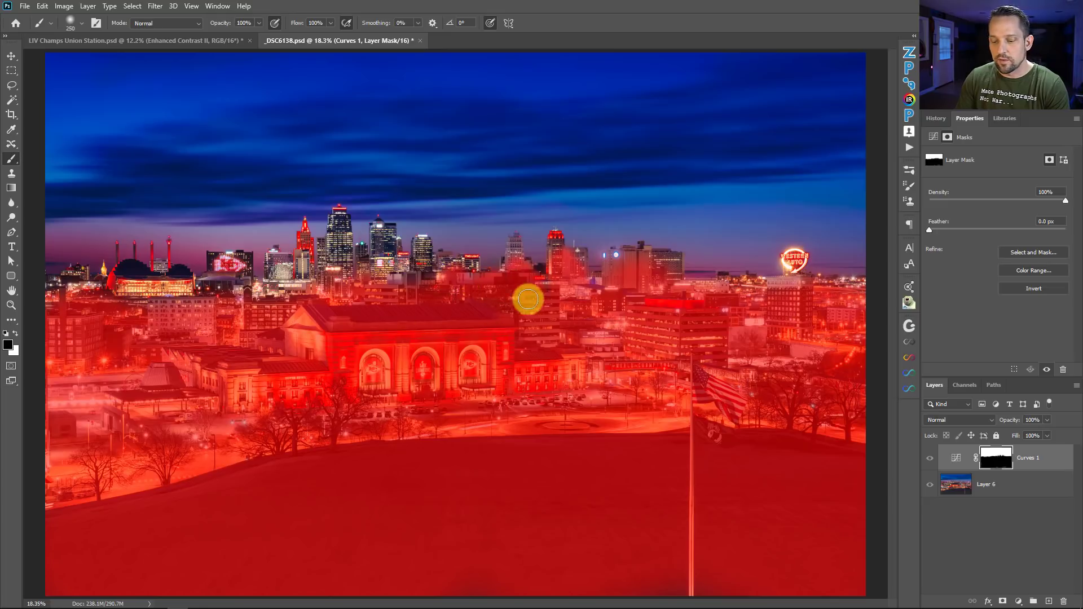
key("backslash")
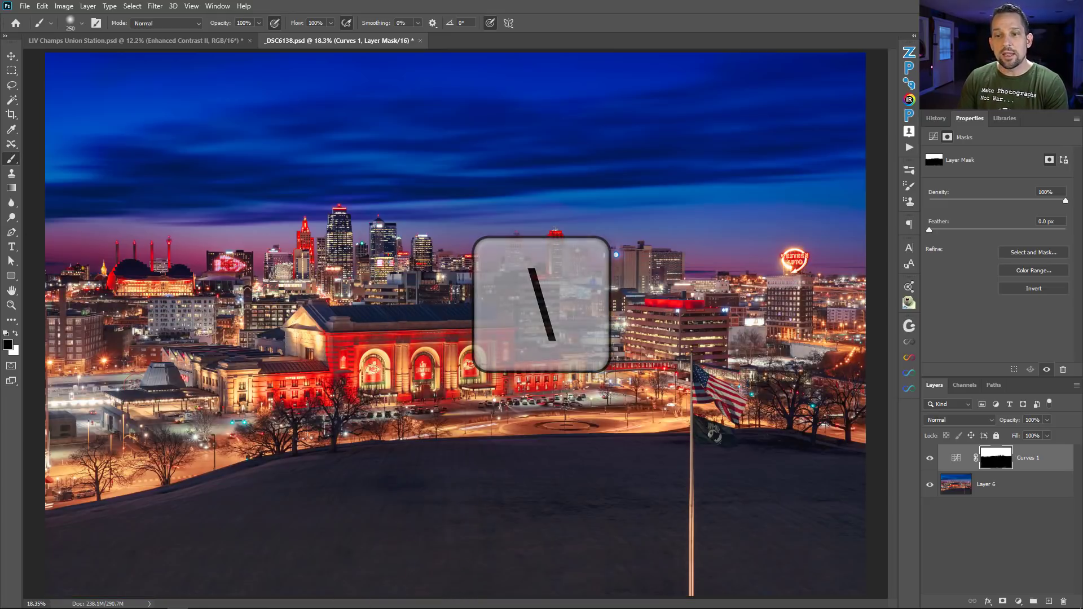
key("backslash")
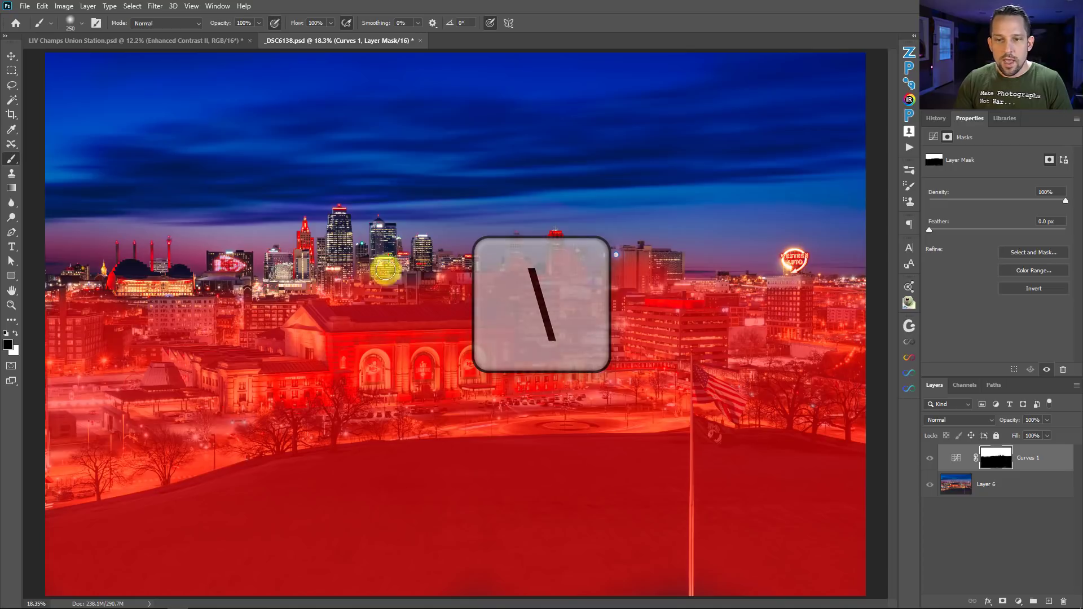
mouse_move(381, 250)
left_mouse_down()
mouse_move(381, 279)
mouse_move(361, 281)
mouse_move(336, 239)
mouse_move(325, 299)
mouse_move(278, 280)
mouse_move(266, 299)
mouse_move(231, 269)
mouse_move(199, 301)
mouse_move(170, 280)
mouse_move(130, 280)
mouse_move(154, 297)
mouse_move(74, 286)
mouse_move(60, 298)
mouse_move(94, 331)
left_mouse_up()
key("backslash")
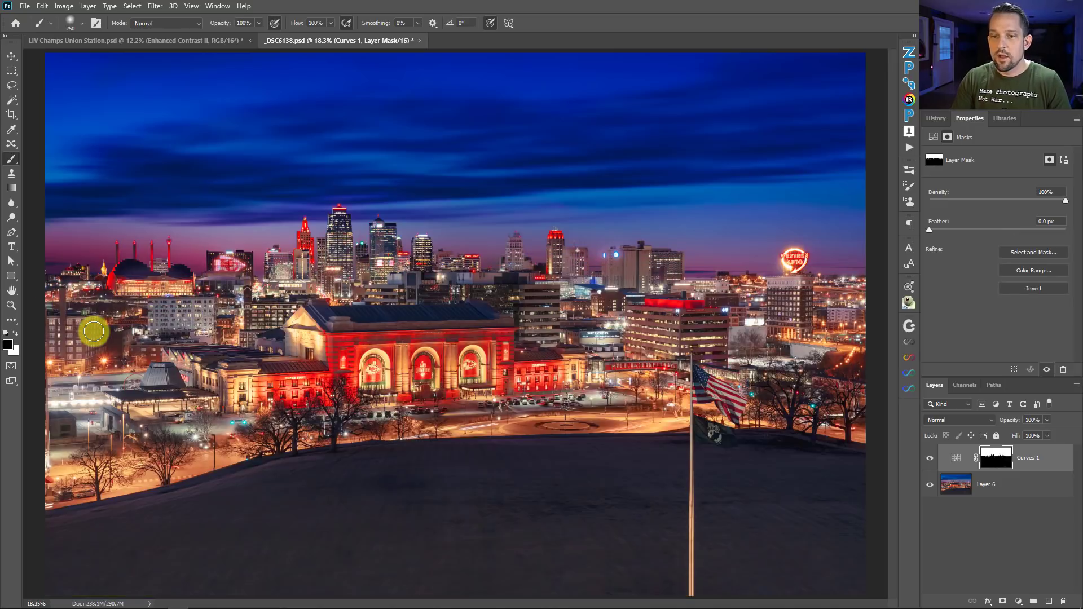
left_click(930, 458)
left_click(930, 458)
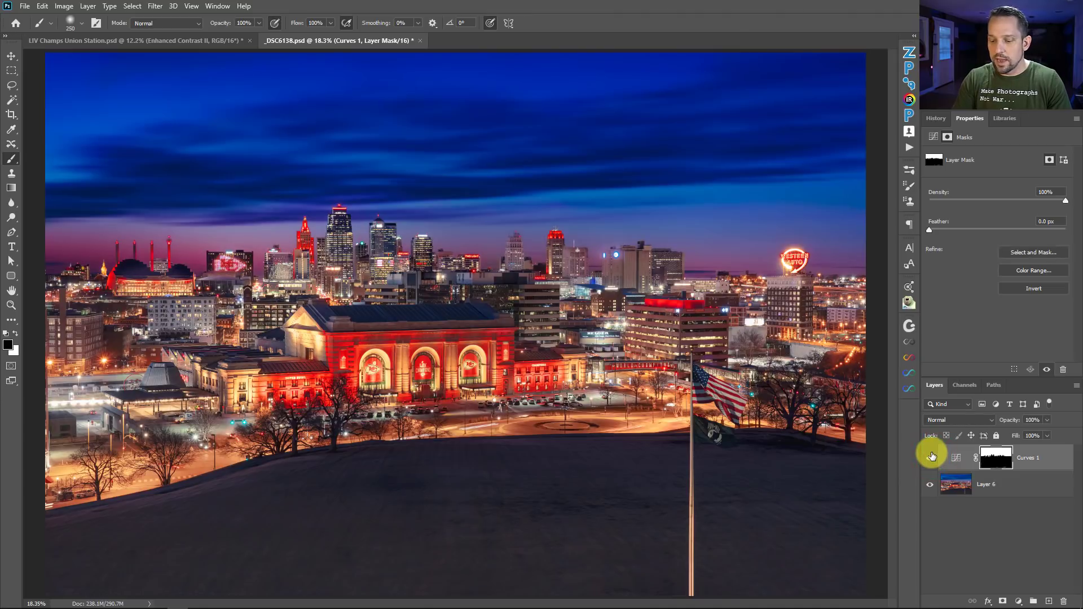
key("backslash")
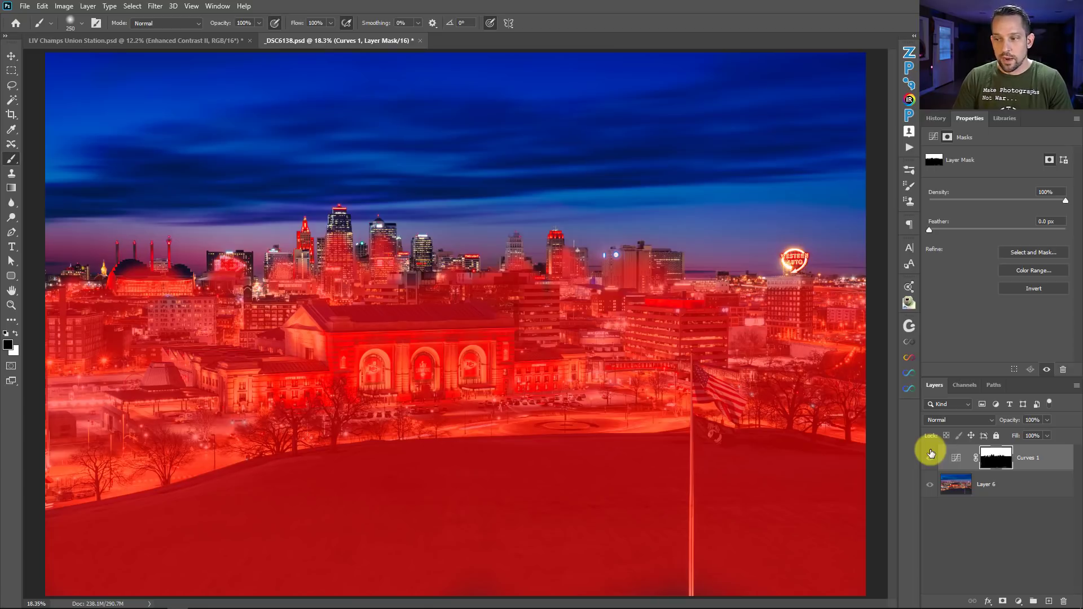
key("backslash")
Switch to LIV Champs Union Station.psd, select Curves 2 and show its mask as a red overlay.
left_click(178, 42)
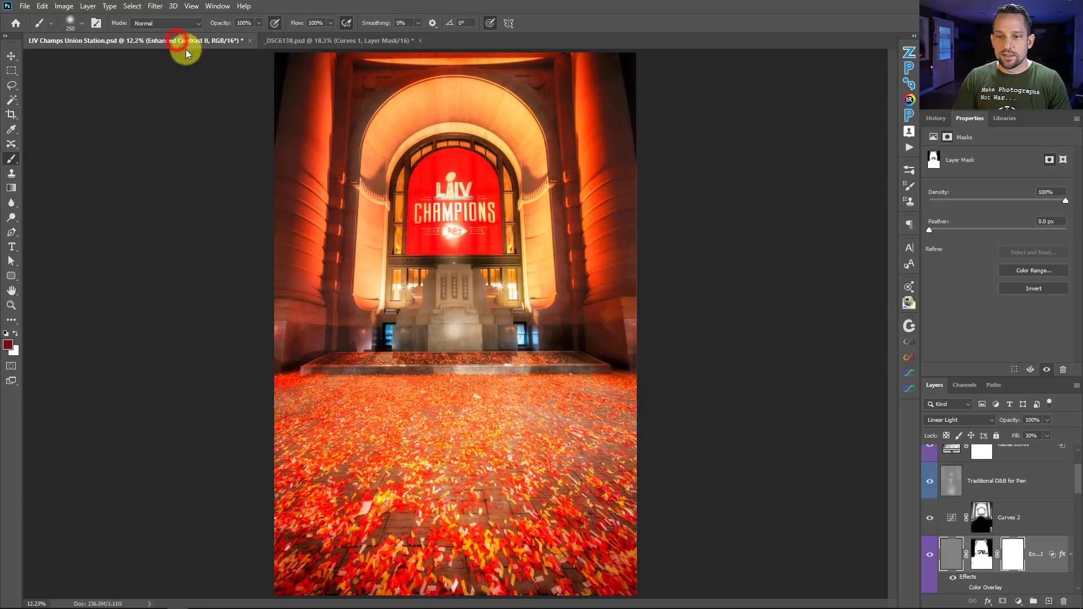
scroll(1018, 483, "down", 3)
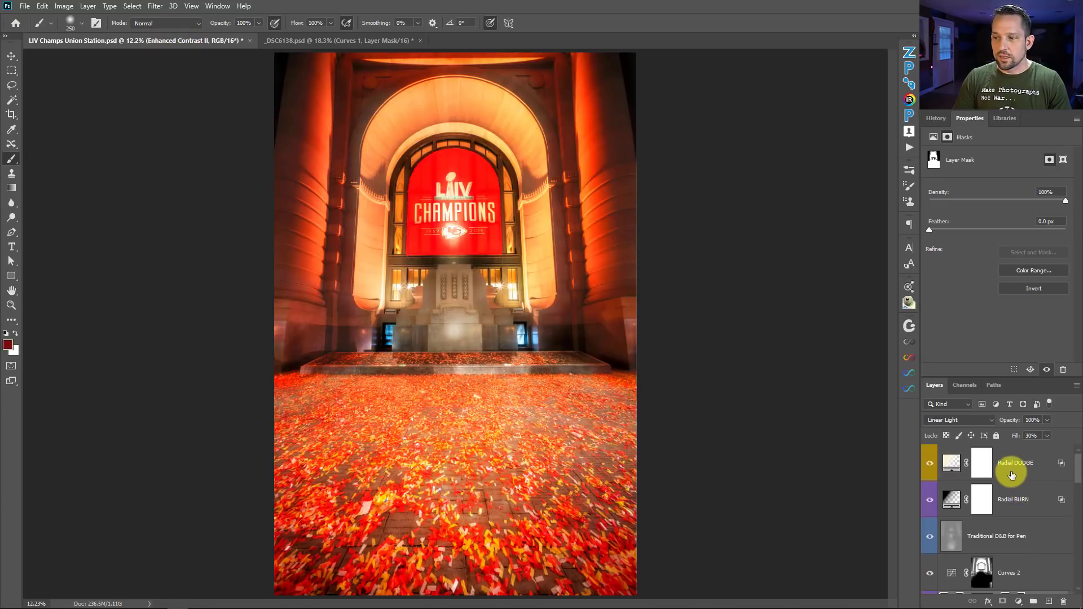
scroll(1006, 467, "up", 3)
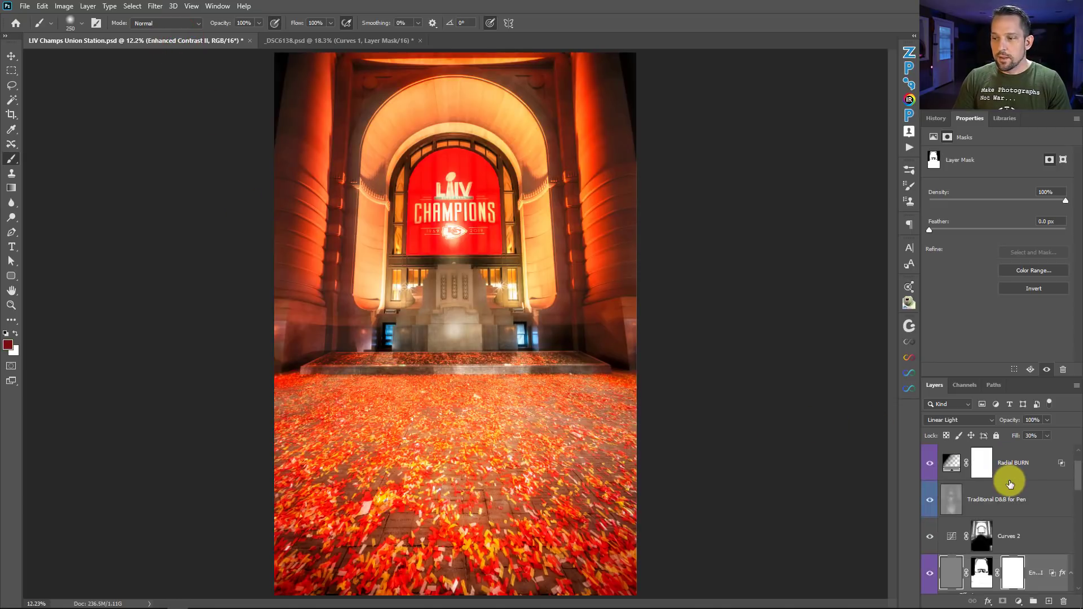
scroll(1010, 484, "down", 1)
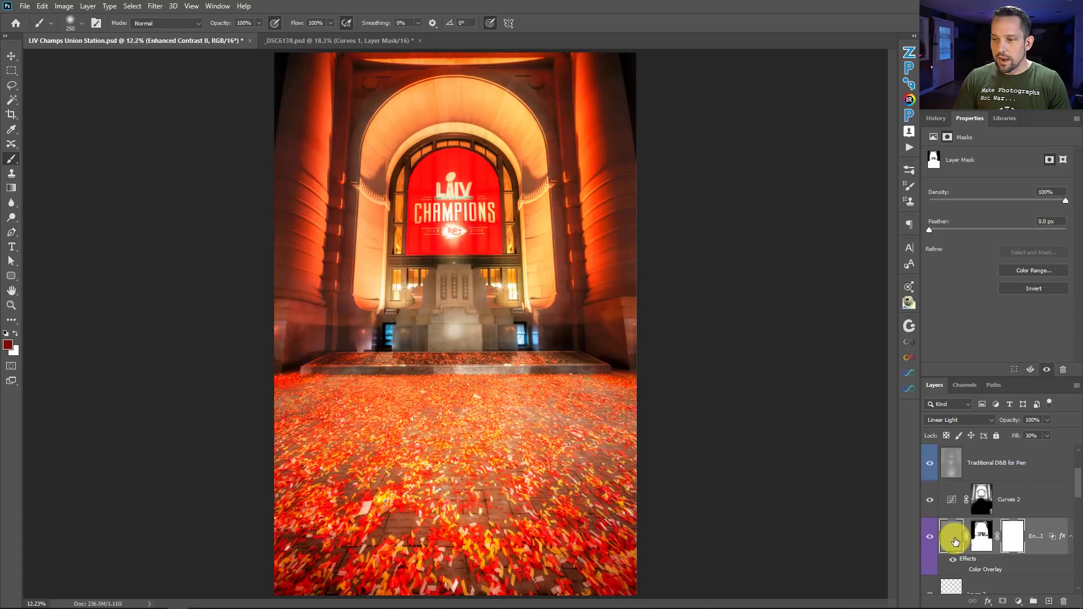
left_click(951, 502)
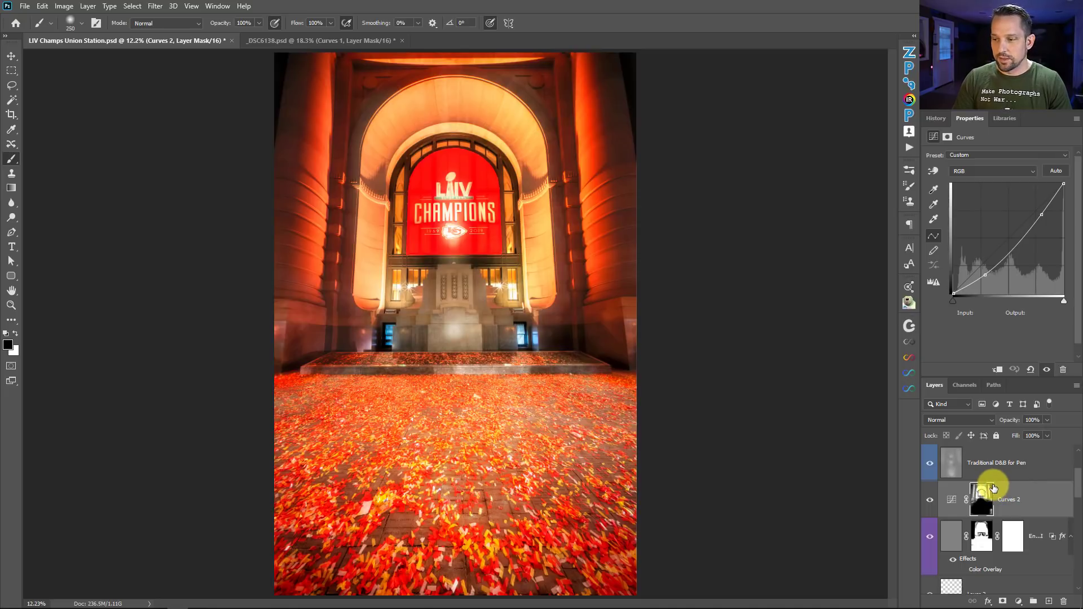
left_click(993, 489, "shift")
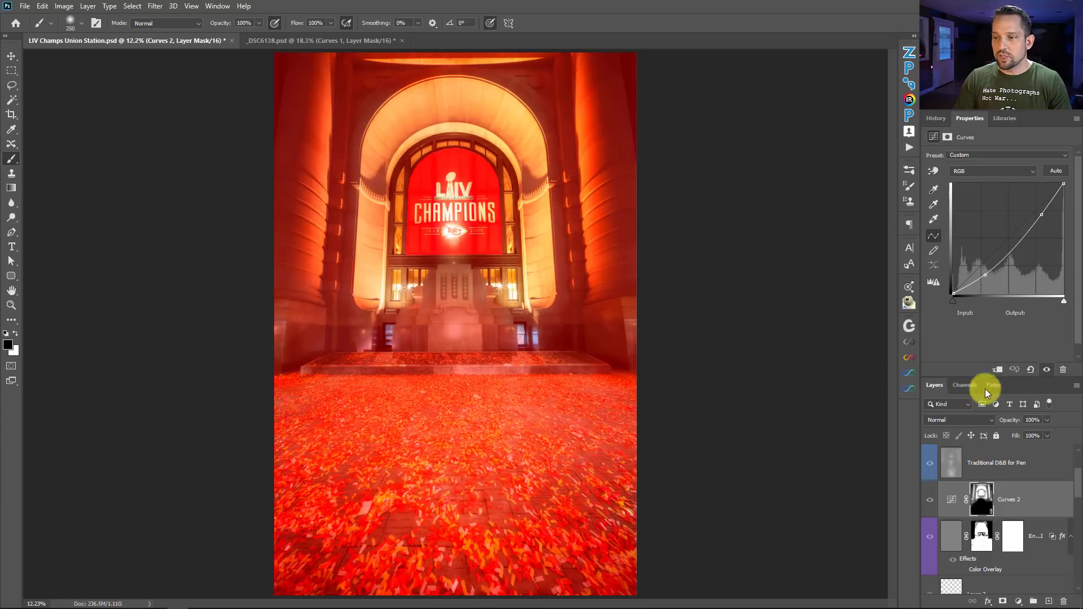
left_click(215, 6)
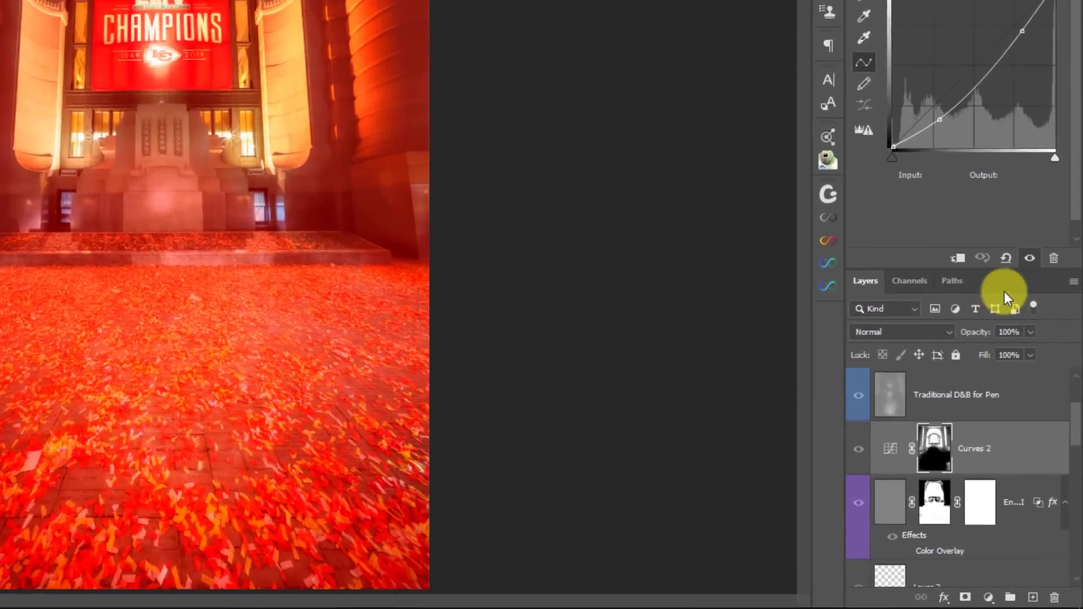
Show the Channels panel listing the Curves 2 Mask and open the panel's options menu.
left_click(1025, 386)
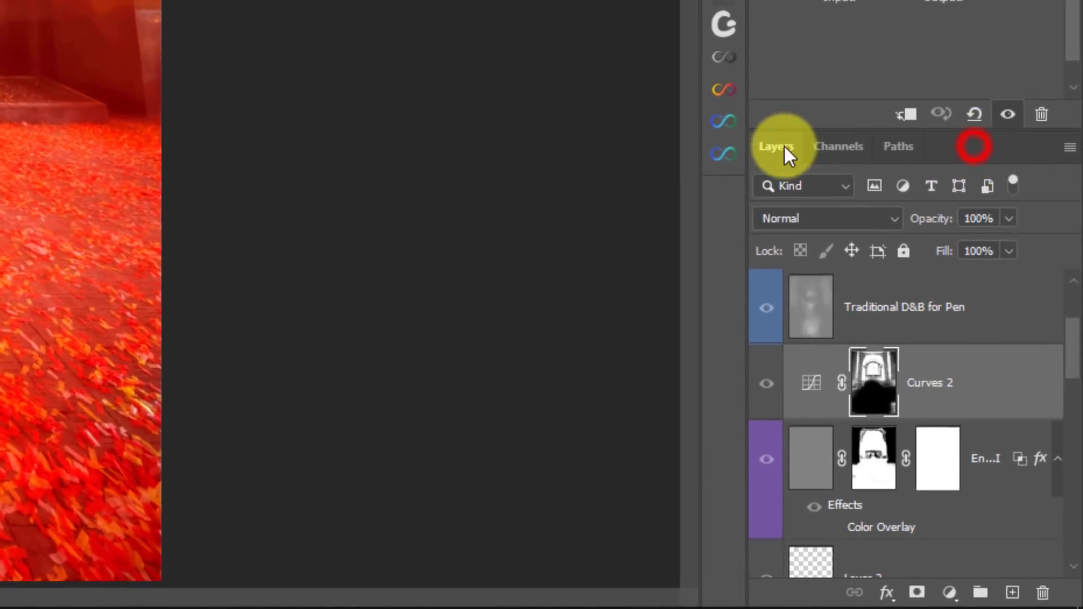
left_click(836, 141)
scroll(863, 217, "down", 2)
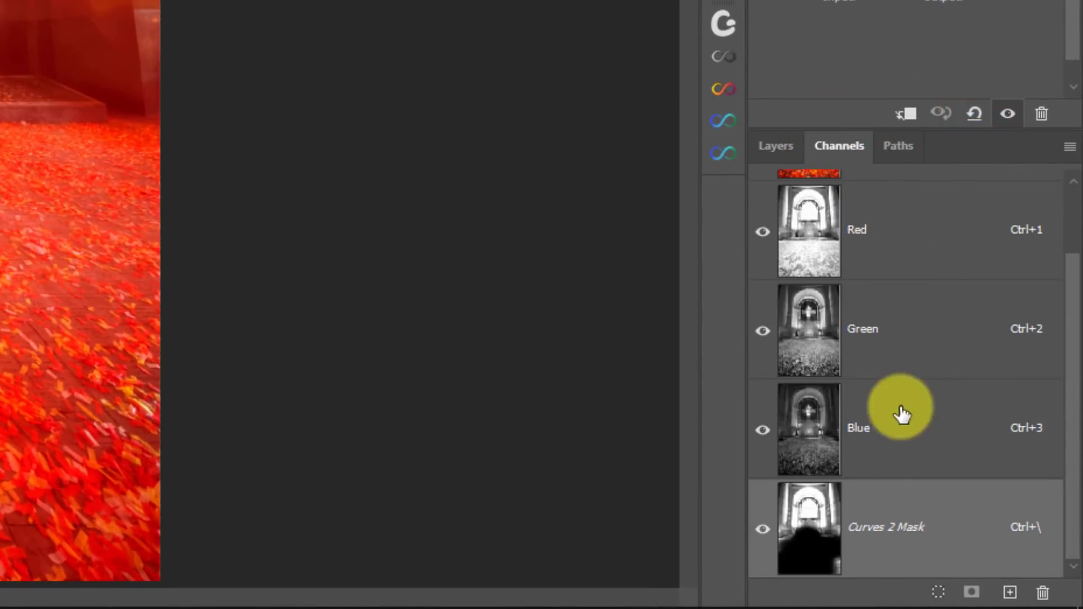
left_click(820, 542, "ctrl")
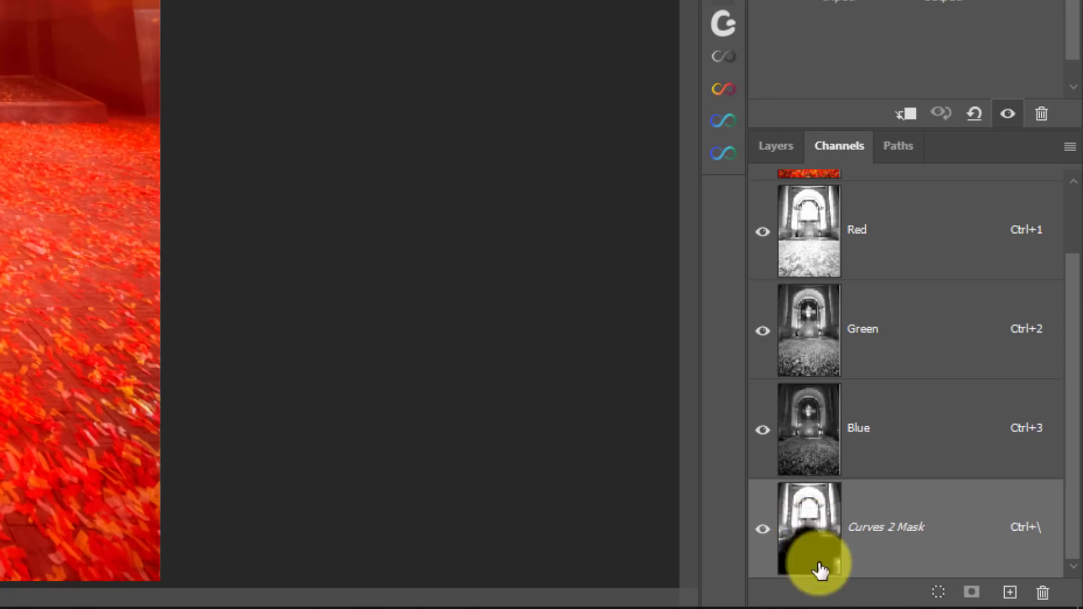
left_click(1069, 147)
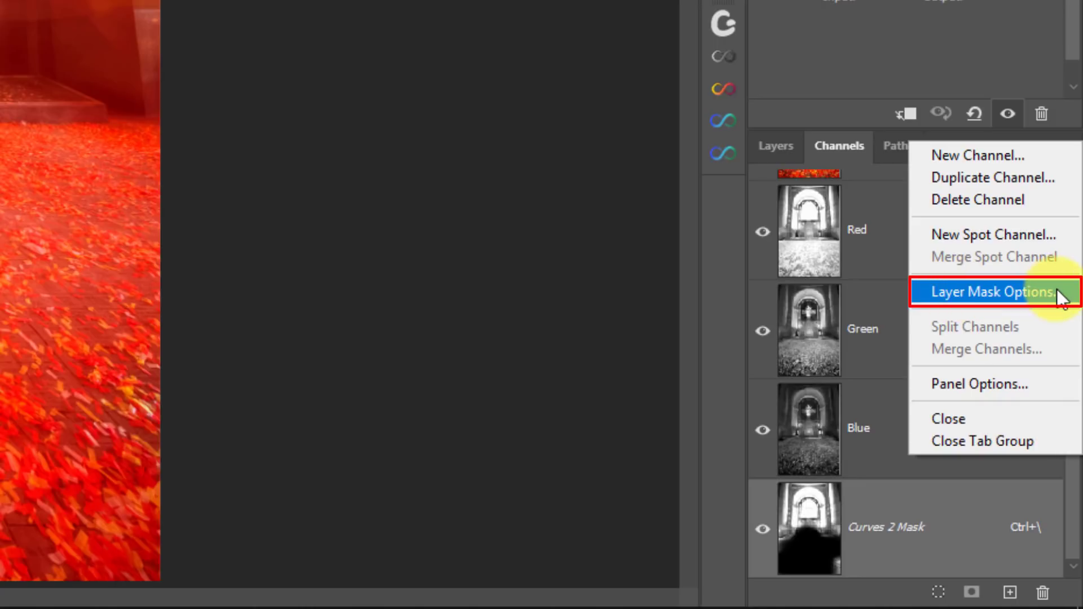
Set the layer mask overlay to magenta (R 255, G 0, B 255) at 75% opacity.
left_click(964, 297)
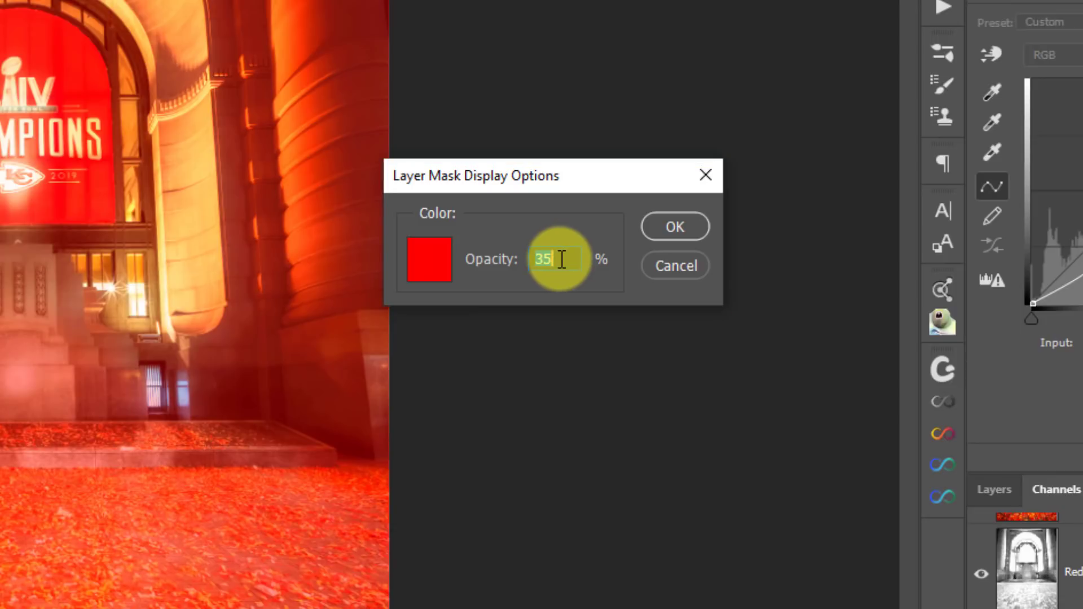
type("75")
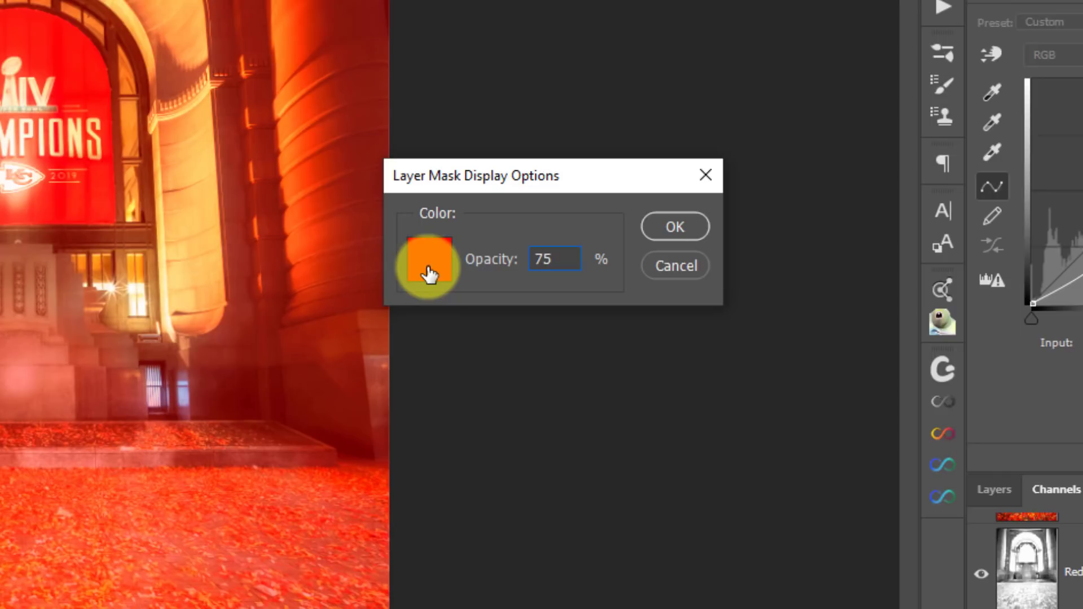
left_click(428, 272)
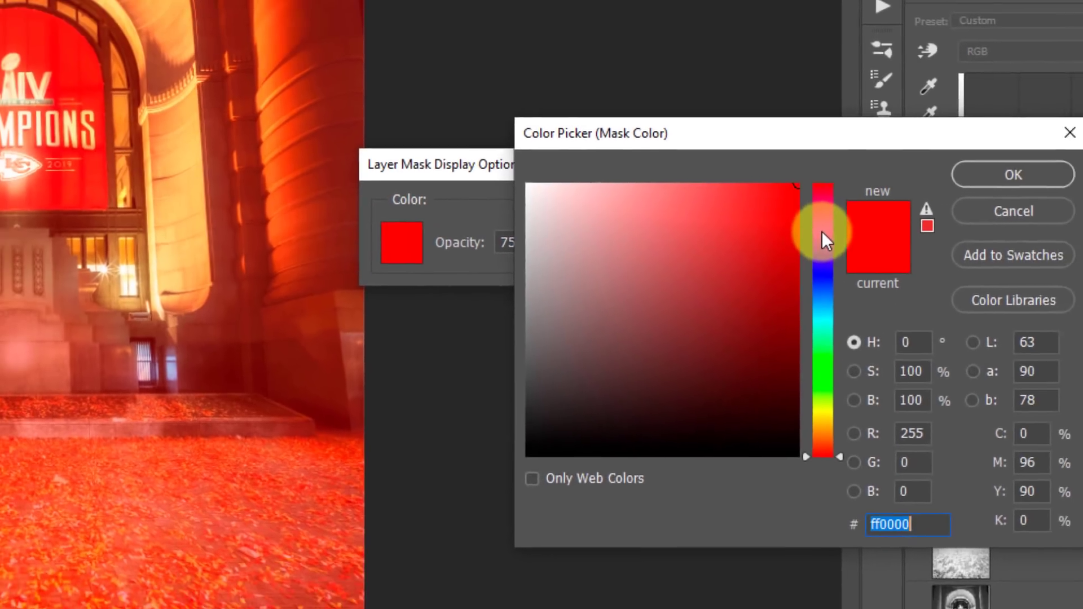
left_click(822, 230)
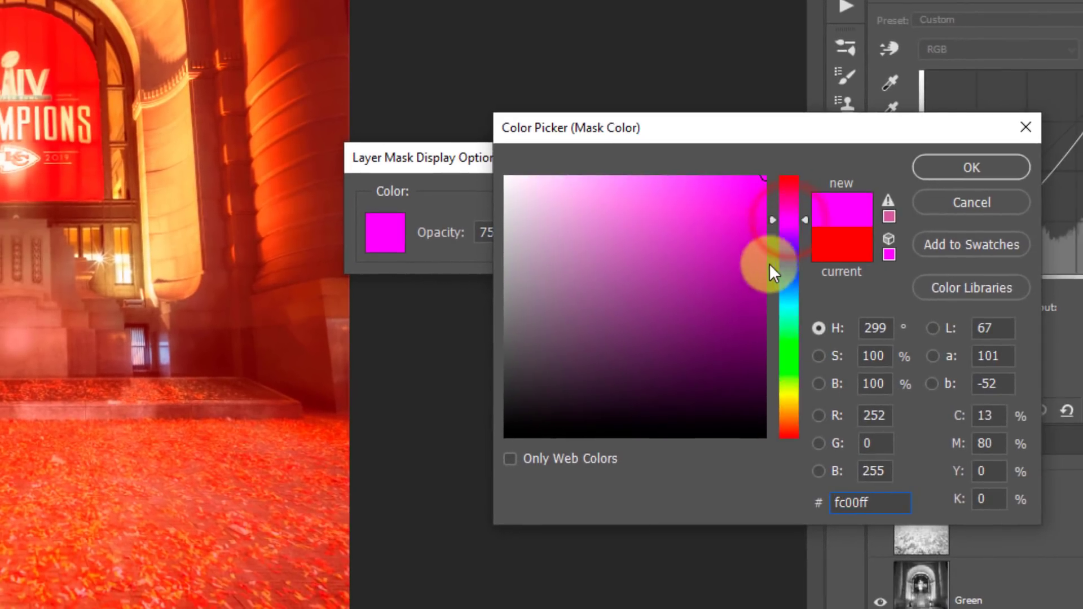
double_click(878, 415)
type("25")
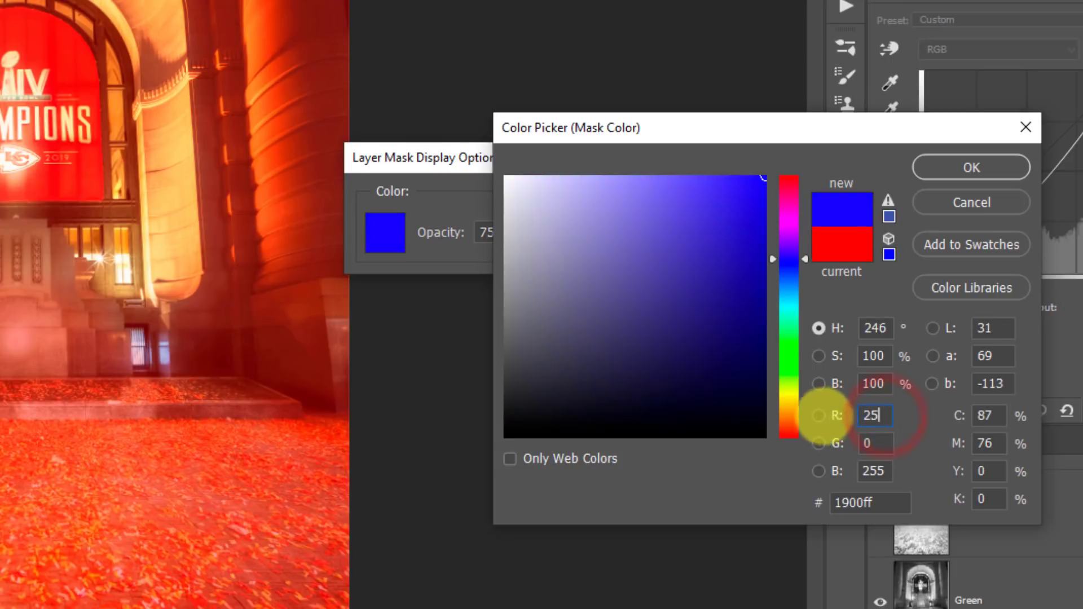
type("5")
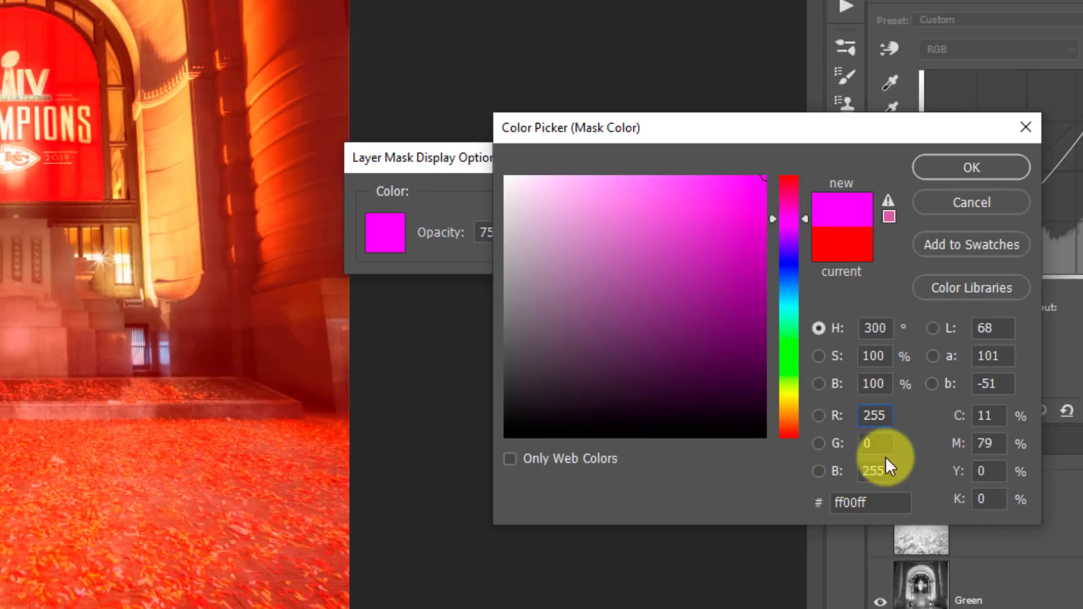
left_click(963, 164)
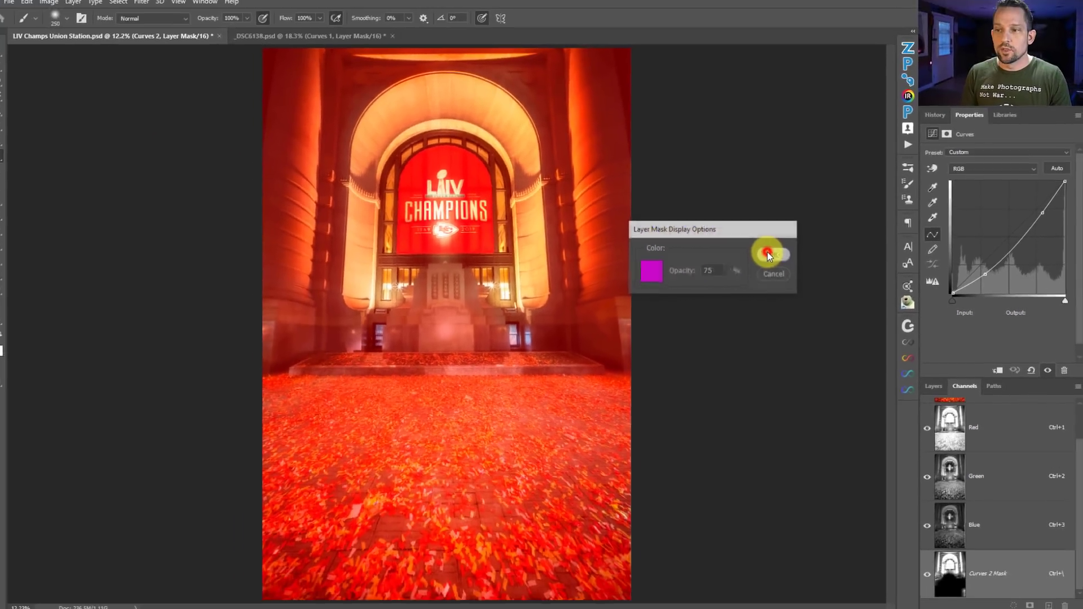
left_click(581, 205)
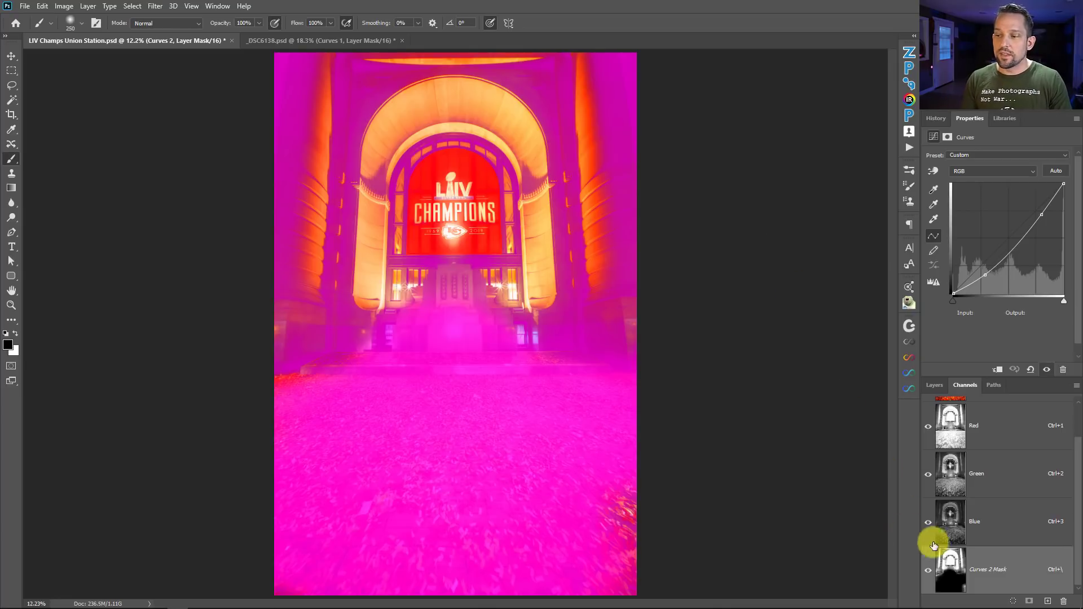
Paint the Curves 2 mask along the bottom, left and right edges with a 700 brush.
left_click(933, 387)
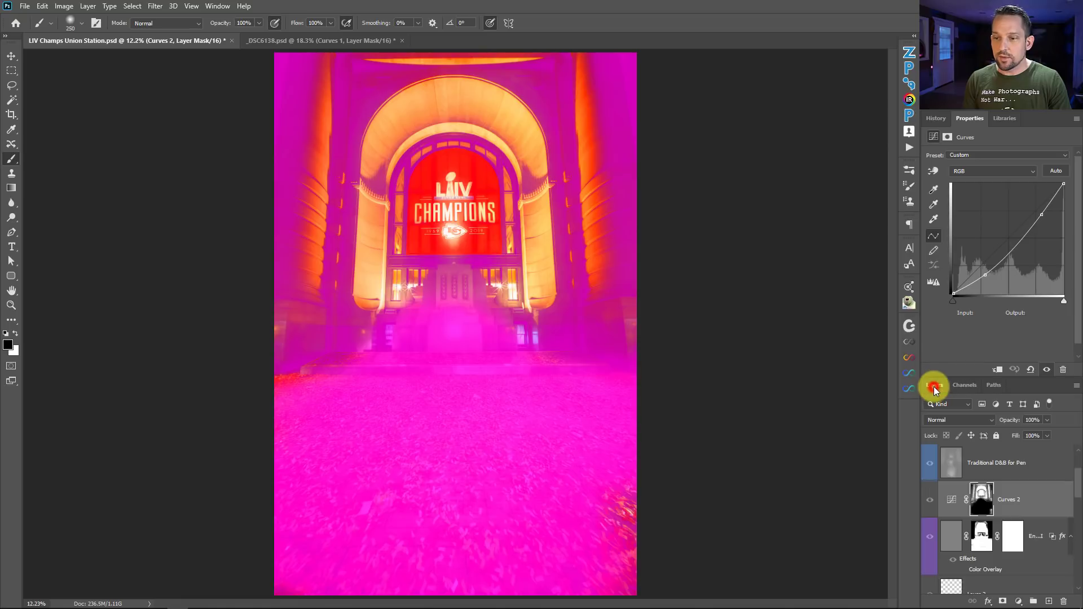
key("backslash")
key("backslash")
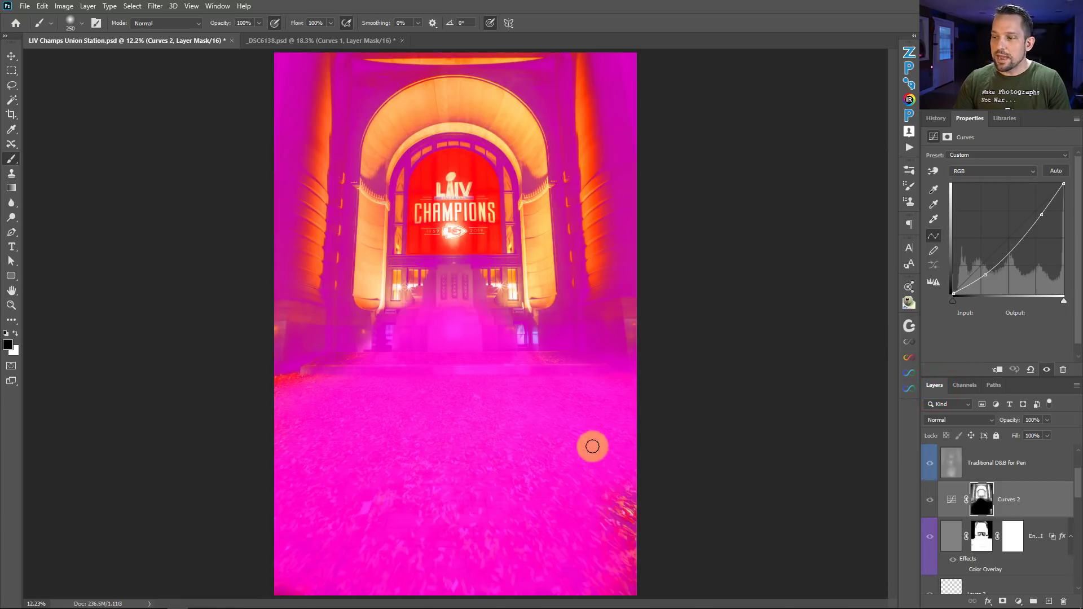
left_click(984, 498)
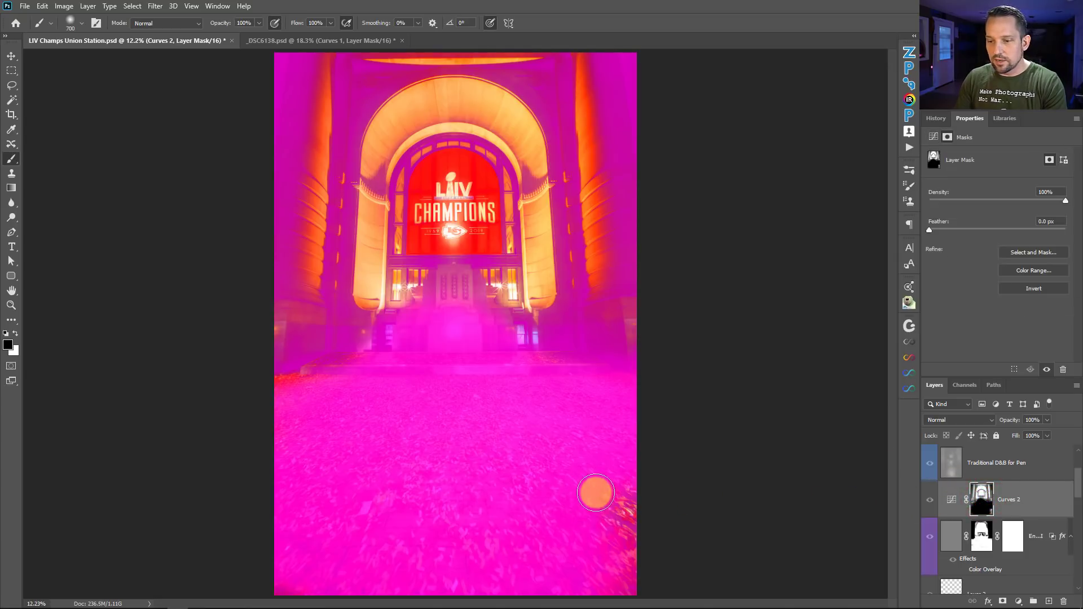
mouse_move(597, 493)
left_mouse_down()
mouse_move(620, 526)
mouse_move(631, 507)
left_mouse_up()
key("bracketright")
key("bracketright")
key("bracketright")
mouse_move(608, 576)
left_mouse_down()
mouse_move(353, 566)
mouse_move(300, 575)
left_mouse_up()
mouse_move(327, 486)
left_mouse_down()
mouse_move(345, 404)
mouse_move(312, 389)
mouse_move(311, 374)
mouse_move(288, 383)
mouse_move(348, 367)
mouse_move(335, 354)
mouse_move(283, 353)
mouse_move(278, 335)
mouse_move(336, 317)
left_mouse_up()
mouse_move(621, 353)
left_mouse_down()
mouse_move(634, 318)
mouse_move(627, 343)
mouse_move(612, 332)
mouse_move(626, 338)
mouse_move(645, 271)
left_mouse_up()
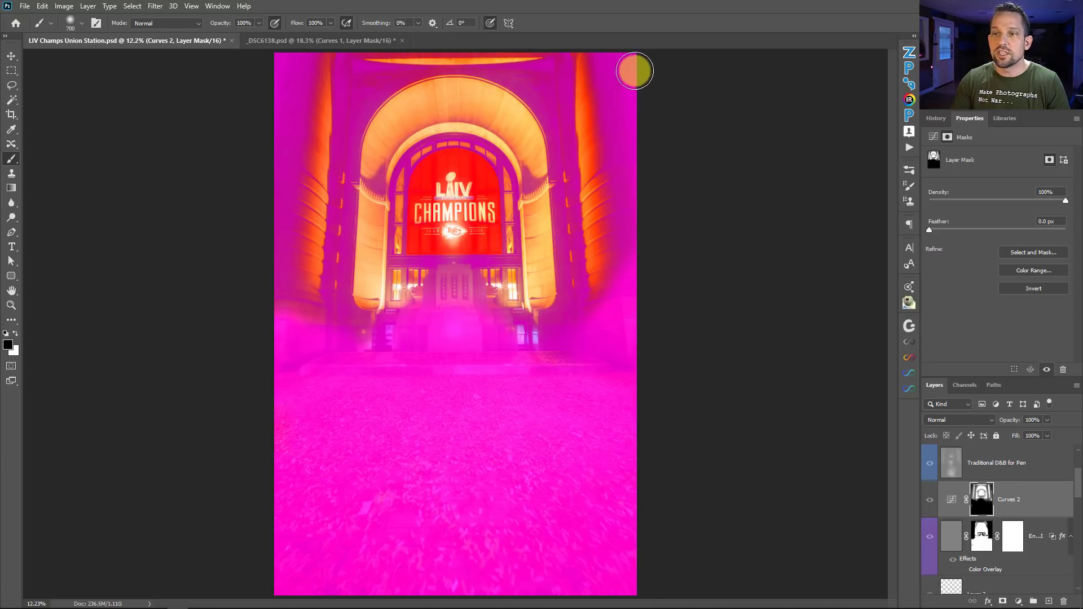
Toggle the magenta overlay to check the mask, then view Curves 2 mask alone in greyscale.
left_click(260, 57)
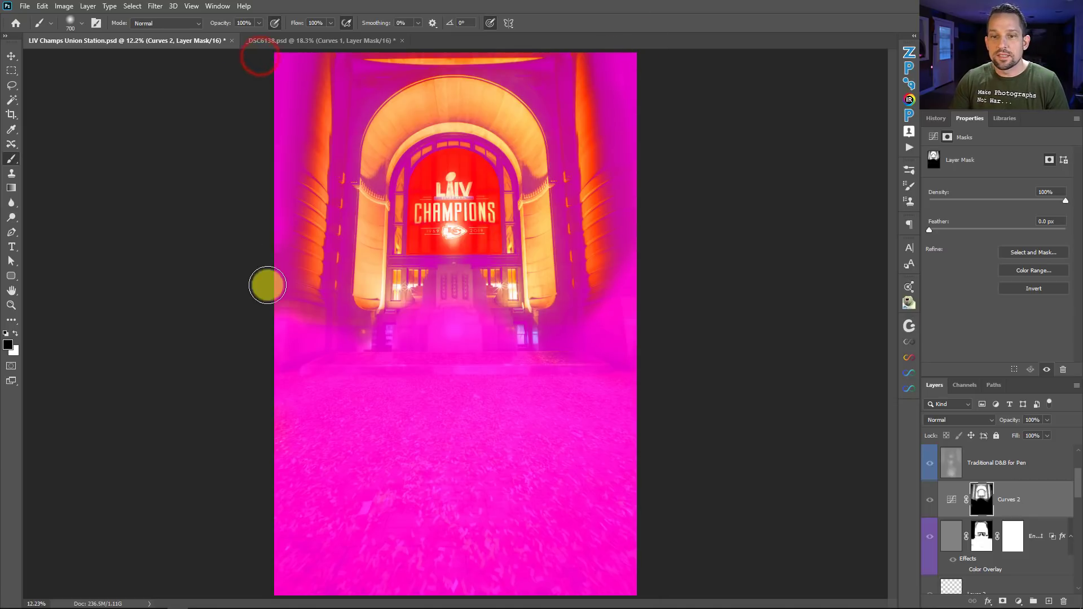
key("backslash")
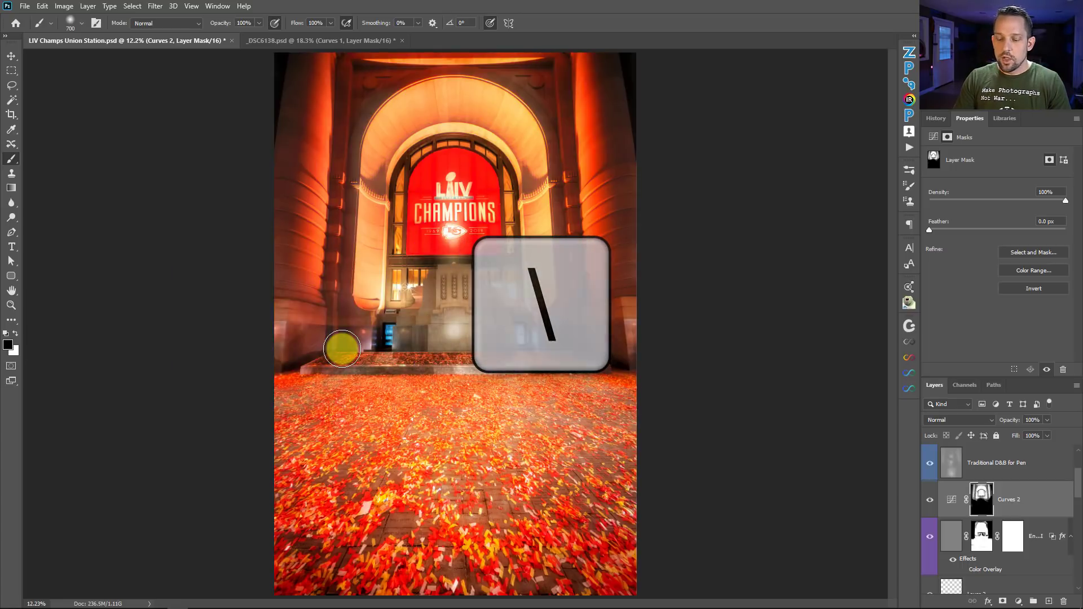
key("backslash")
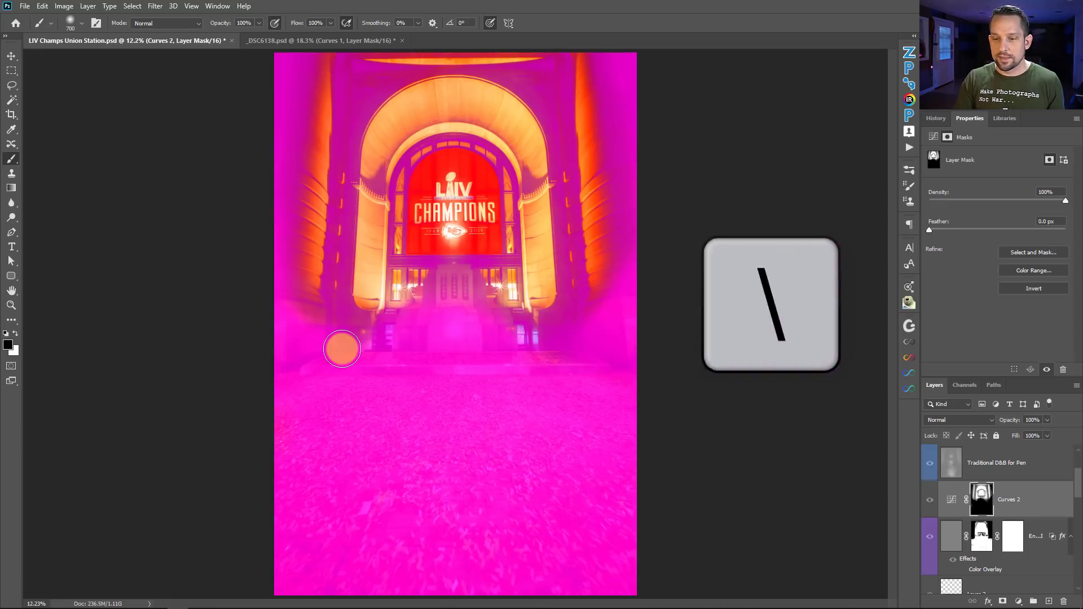
left_click(964, 385)
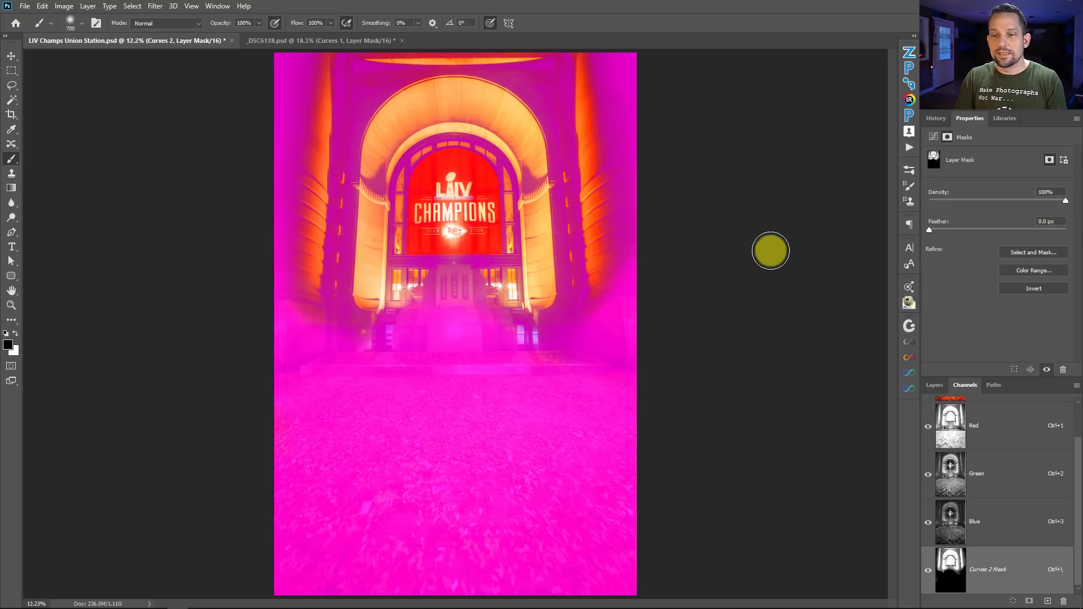
key("backslash")
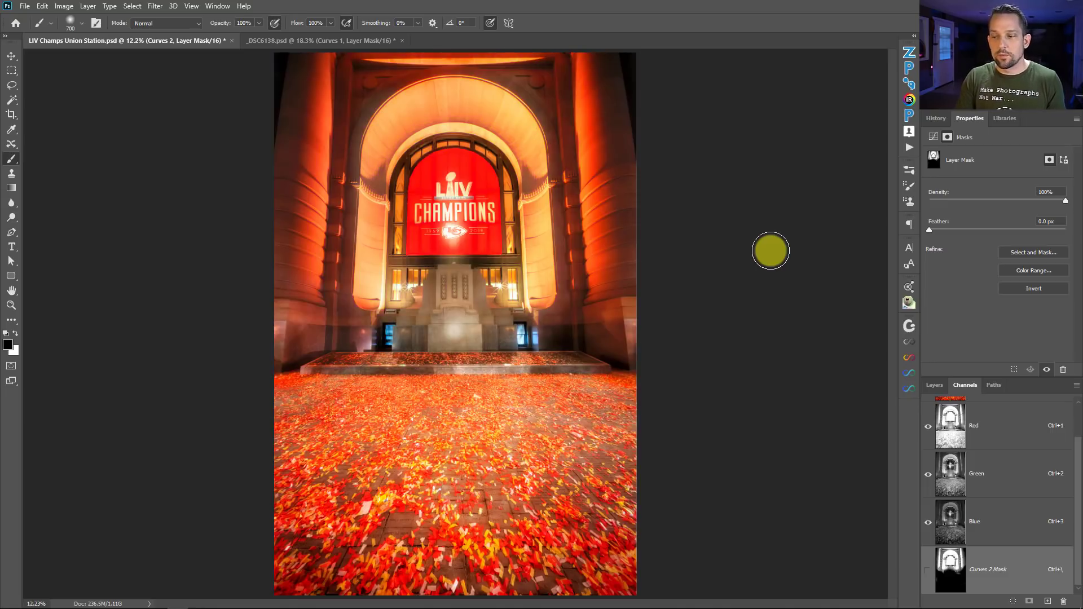
left_click(932, 385)
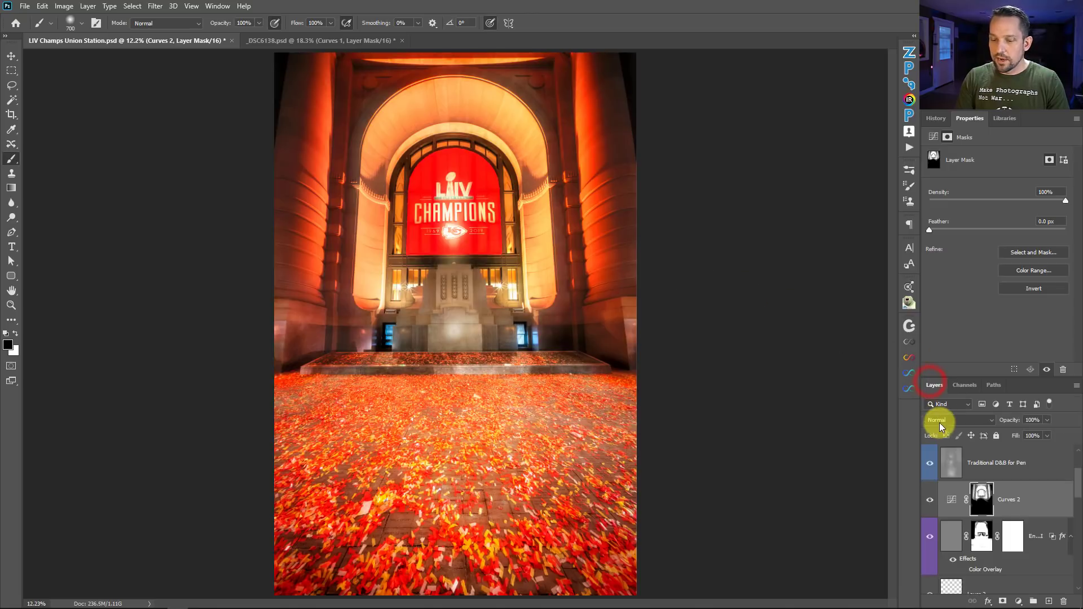
left_click(979, 507, "alt")
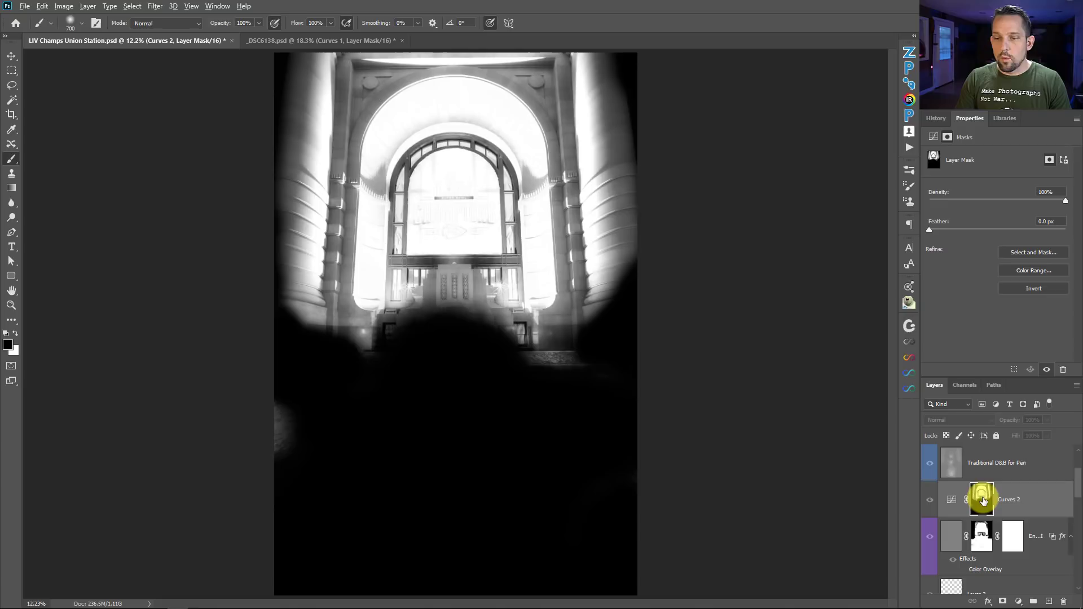
Return to the photo and change the Layer Mask Options overlay opacity to 60%.
left_click(981, 499, "alt")
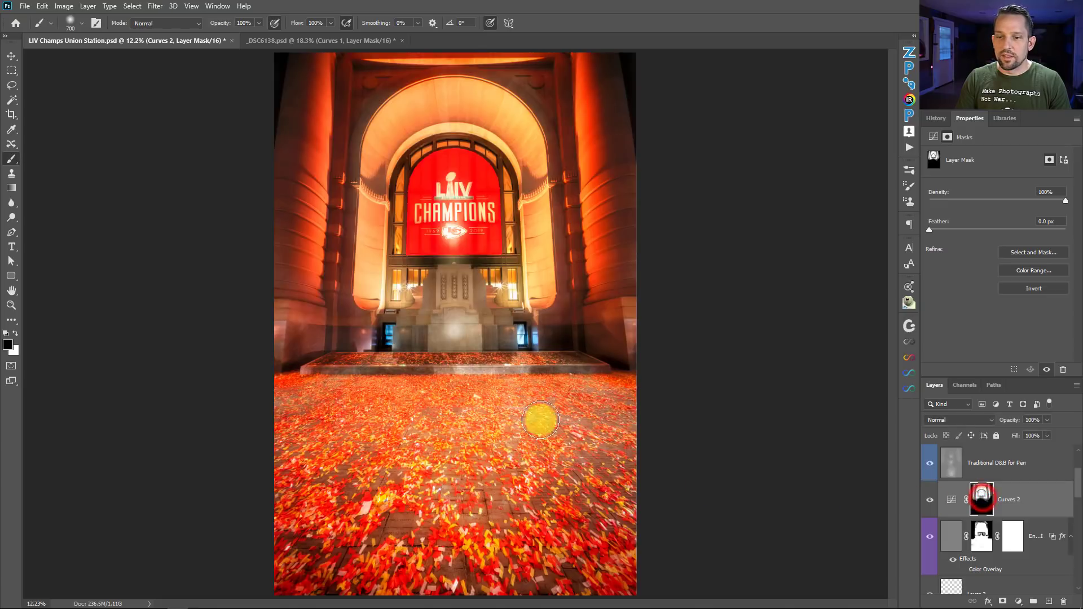
key("backslash")
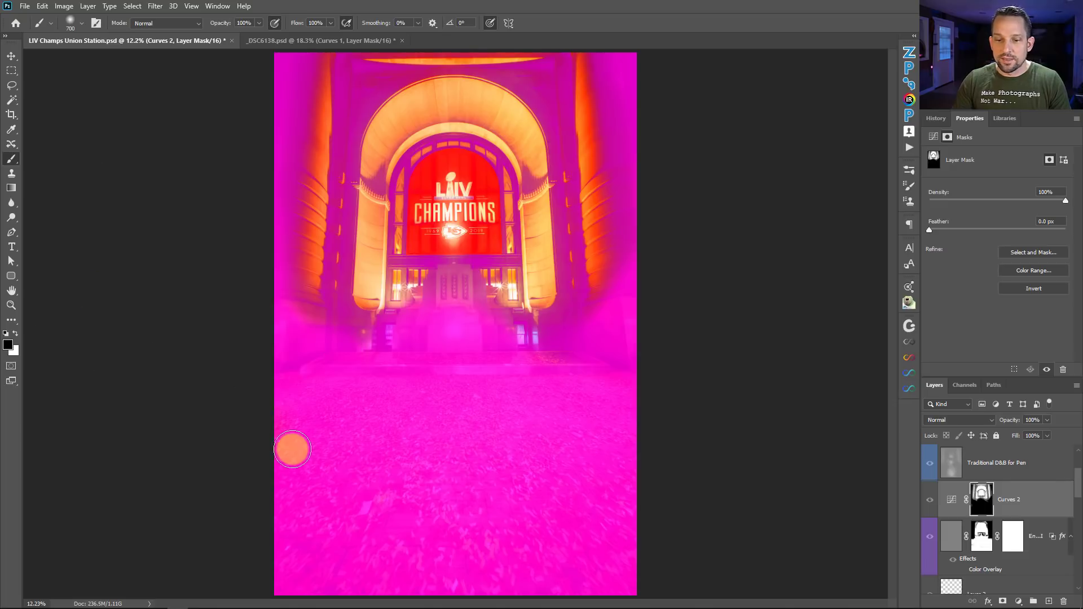
left_click(295, 447)
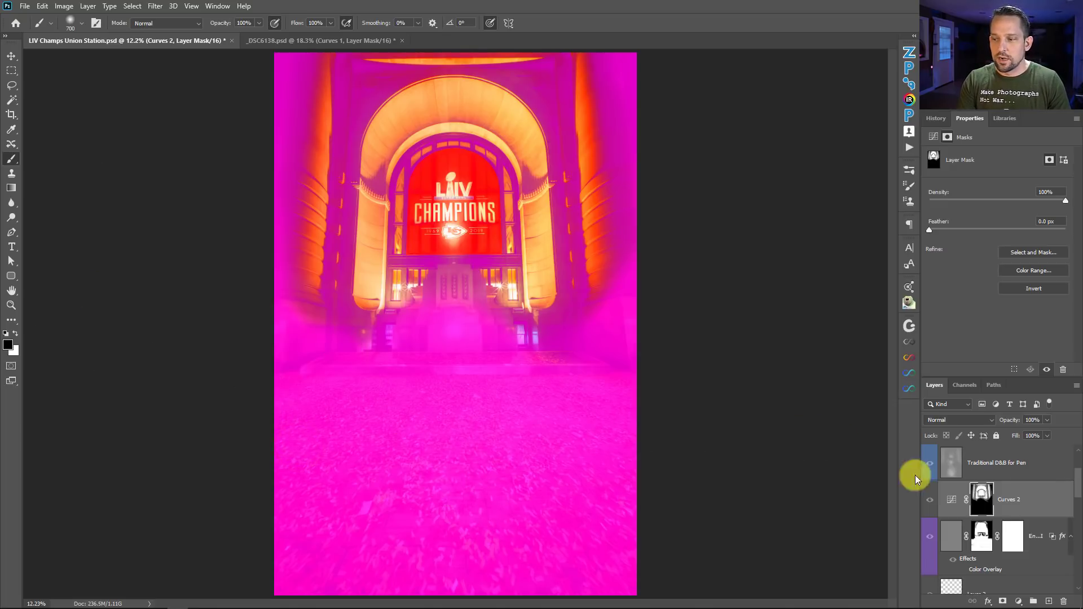
left_click(972, 384)
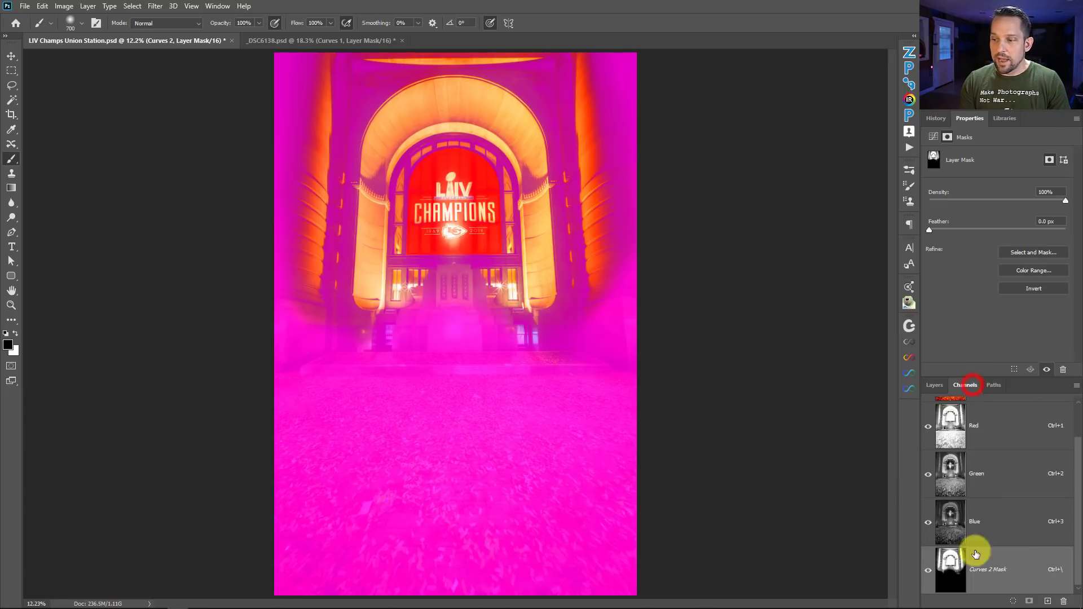
left_click(1074, 386)
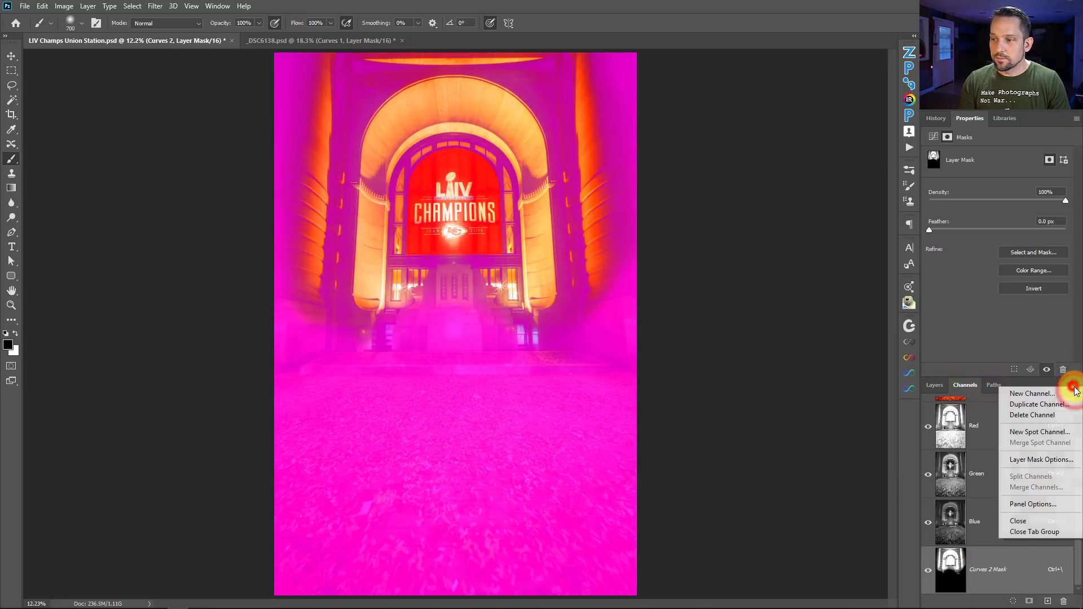
left_click(1030, 462)
type("60")
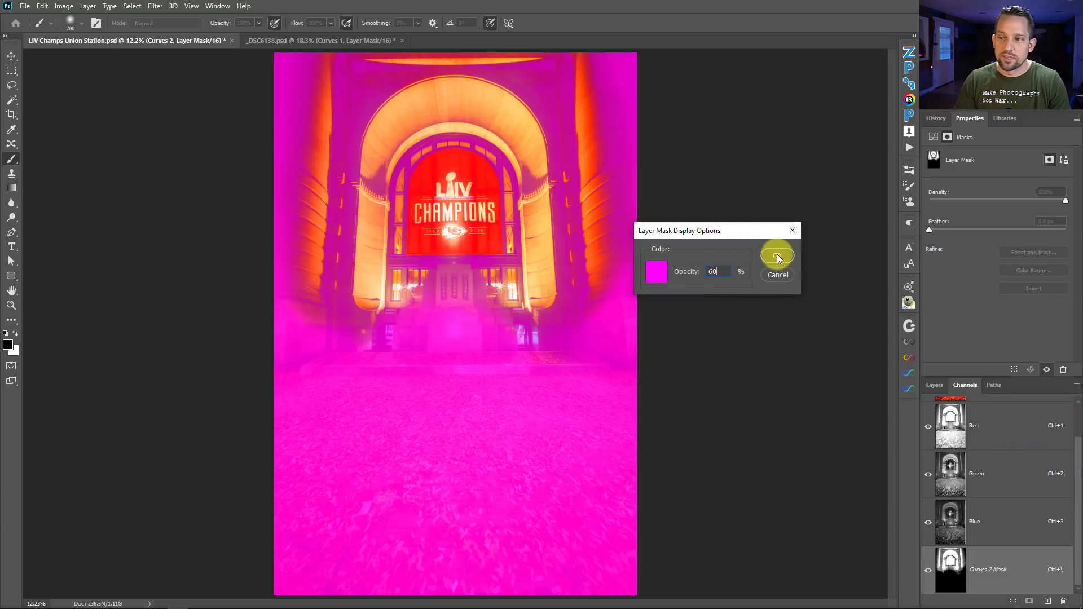
left_click(776, 256)
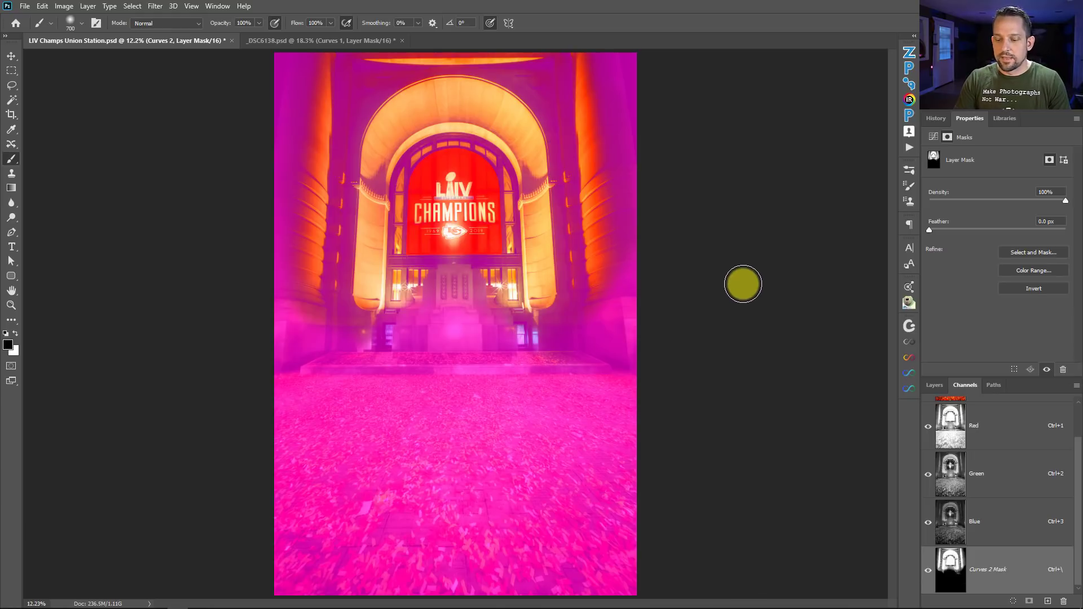
key("backslash")
Add a Color Overlay layer style in ff00ff magenta to the Curves 2 layer.
left_click(936, 385)
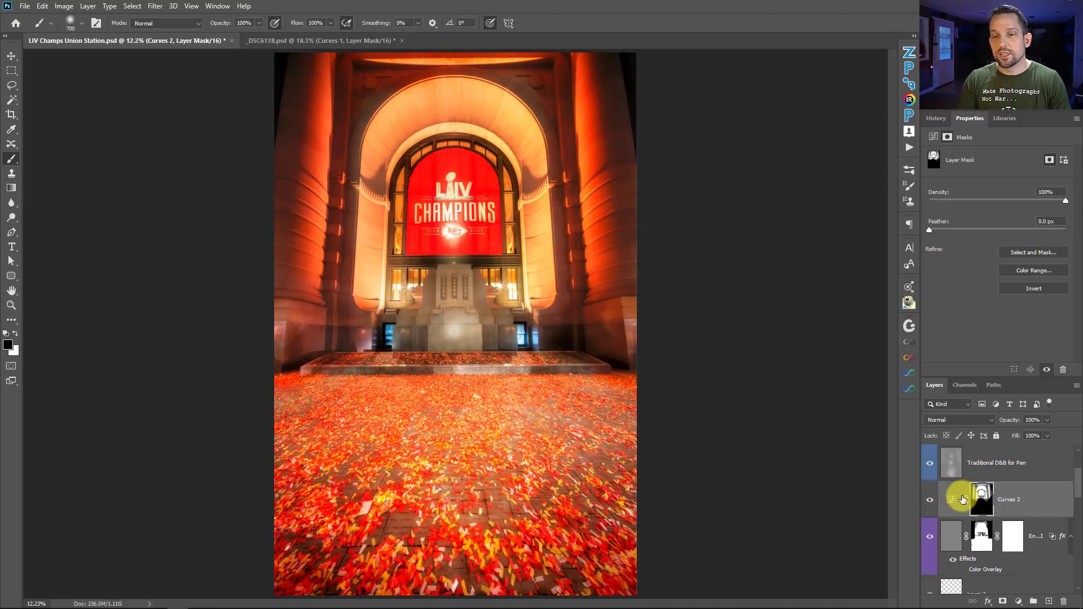
left_click(1052, 502)
double_click(1052, 502)
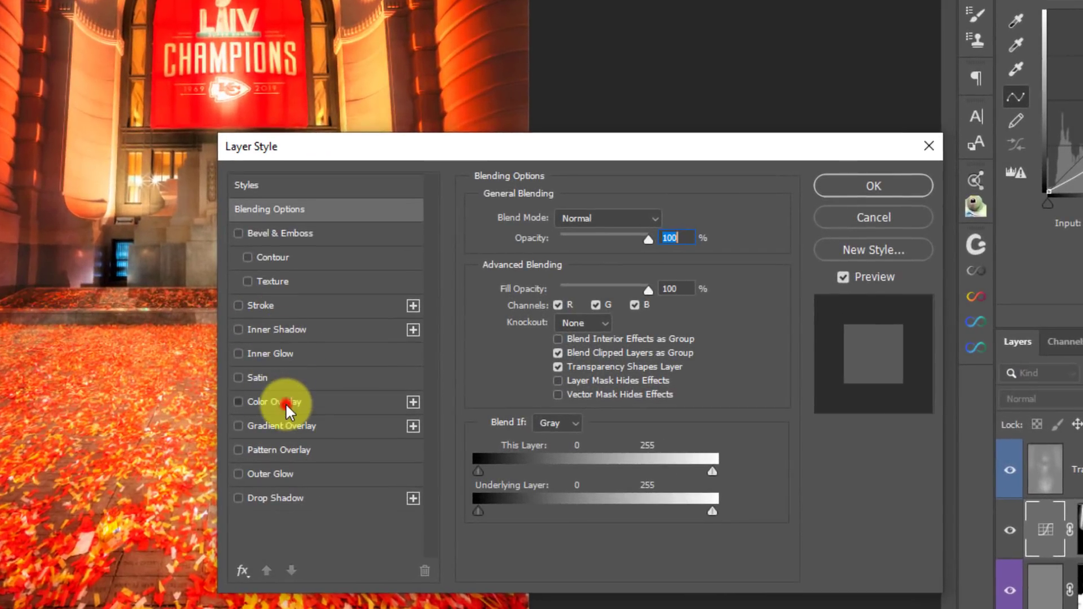
left_click(296, 399)
left_click(667, 220)
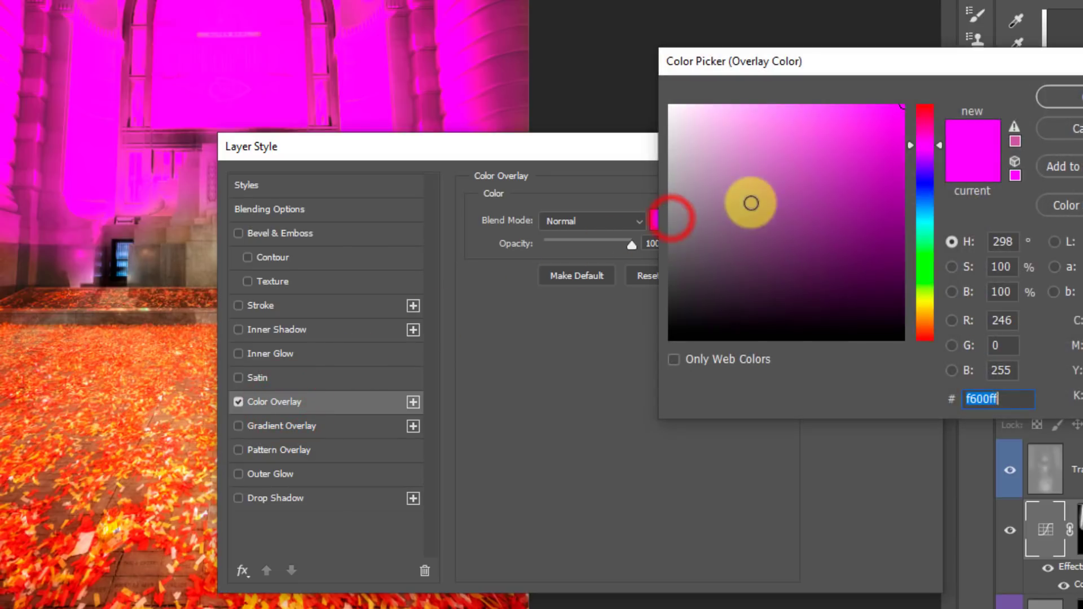
double_click(1000, 316)
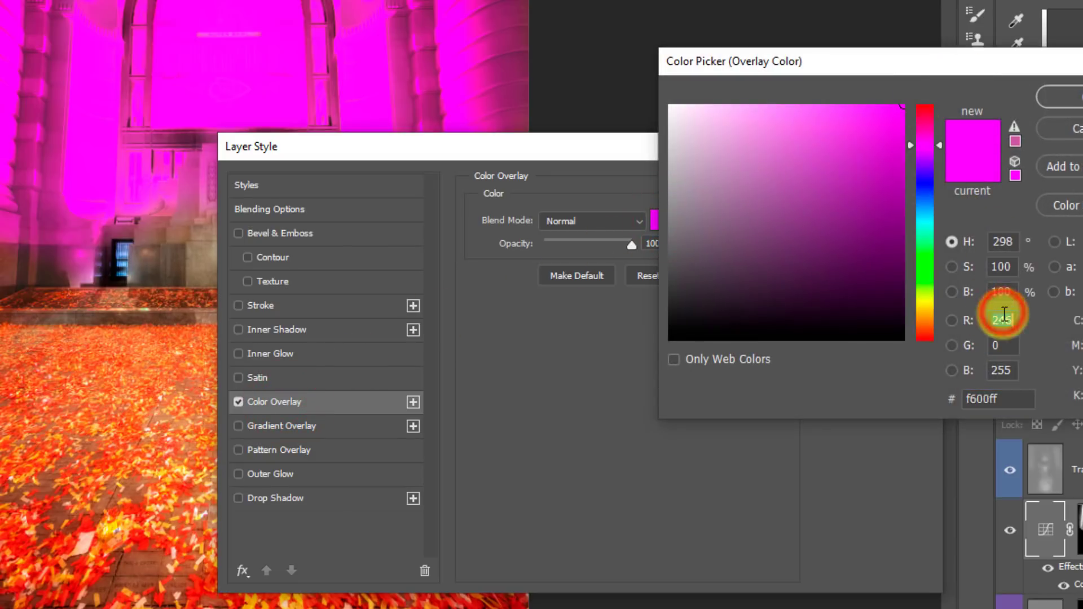
type("255")
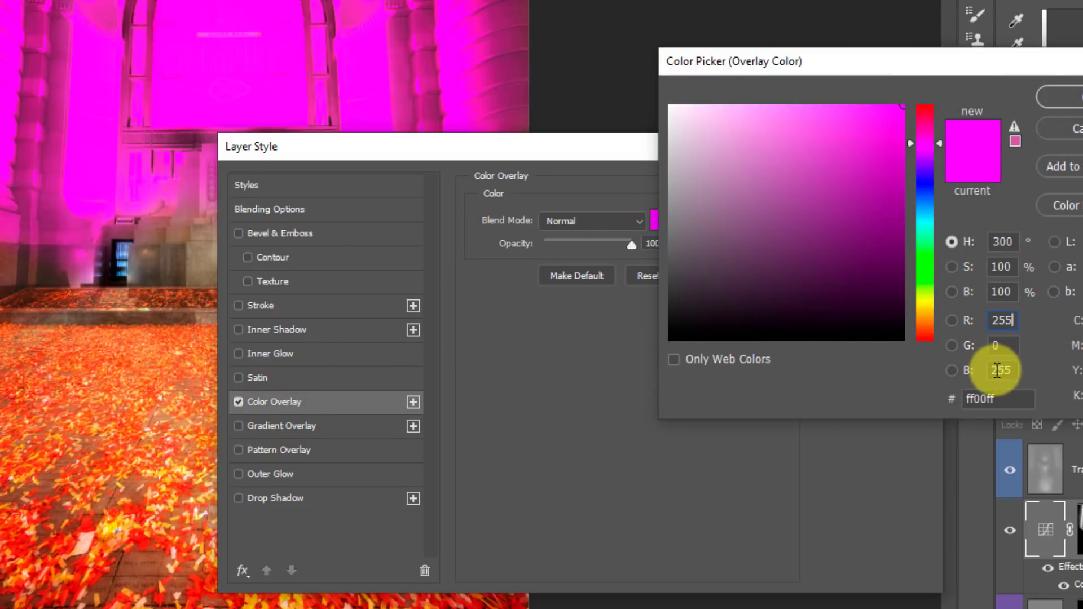
left_click(1070, 97)
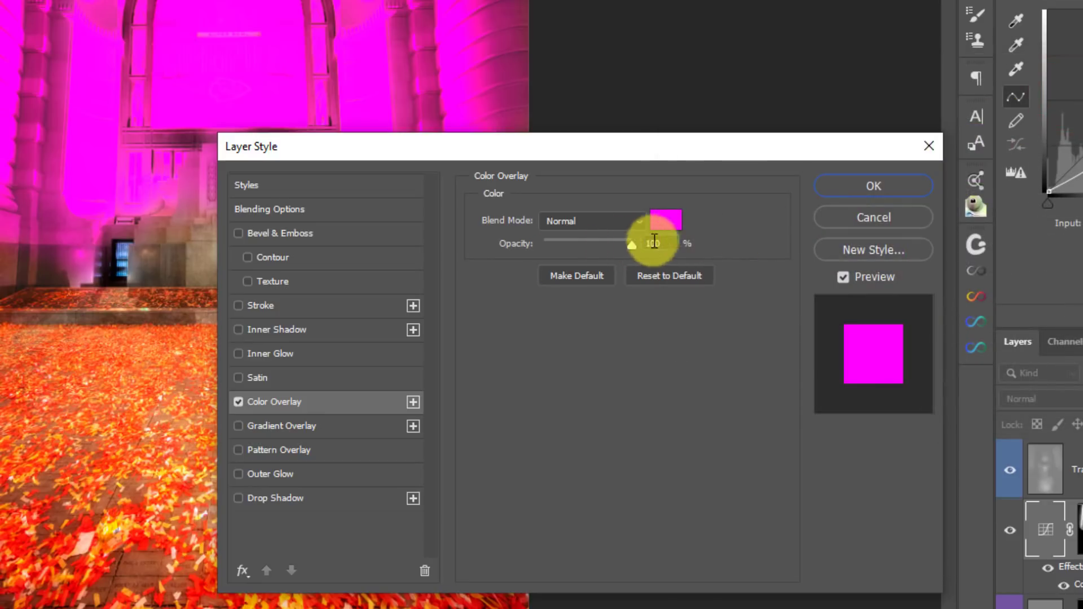
left_click(881, 187)
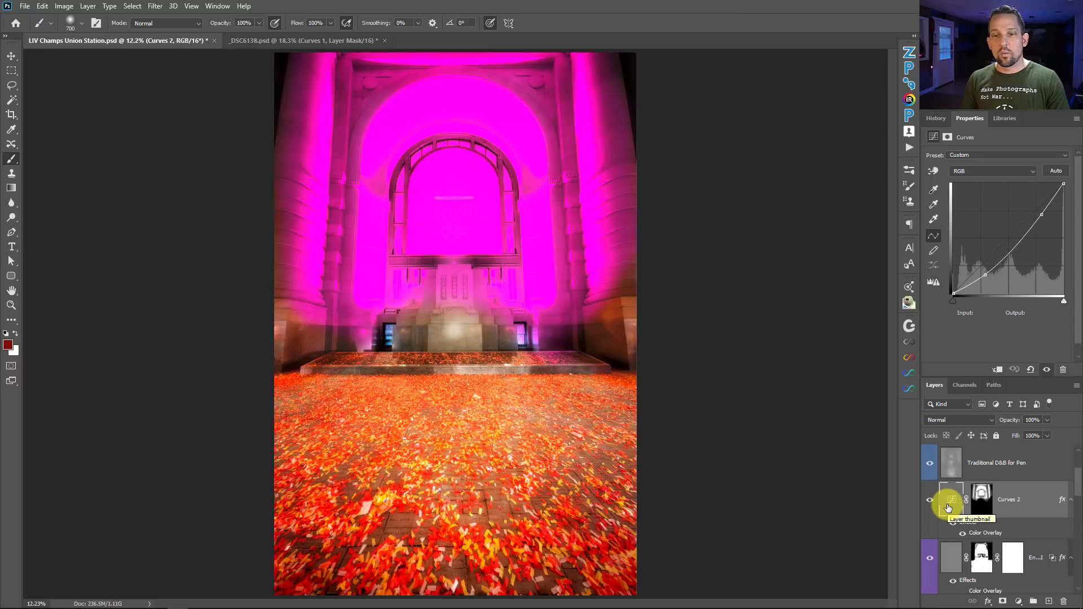
Raise the underlying layer's dark Blend If threshold on Curves 2 so the floor stays orange.
double_click(1043, 503)
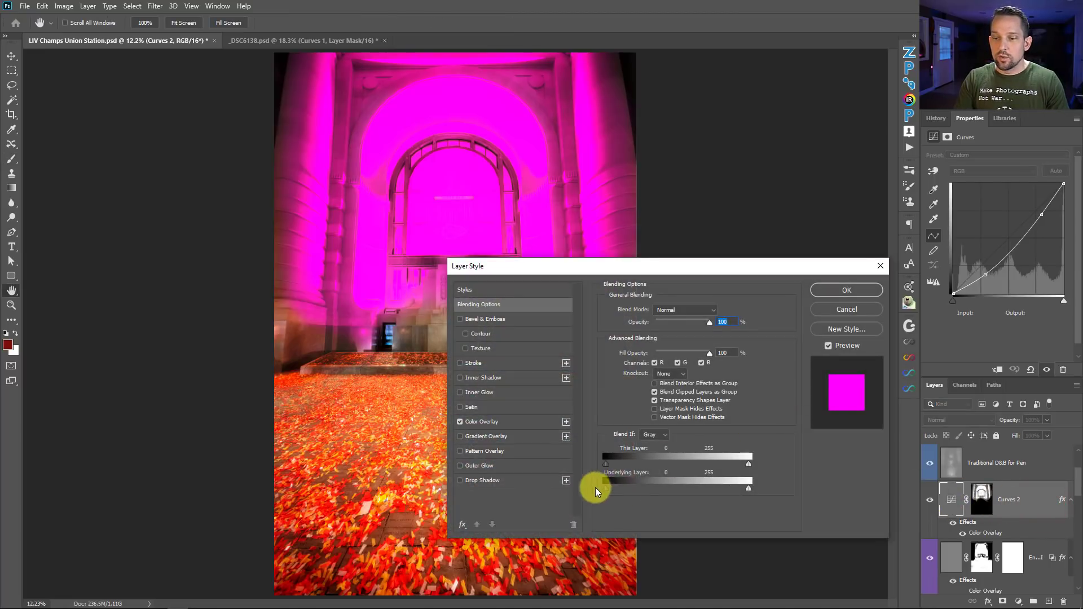
left_click_drag(605, 489, 675, 485)
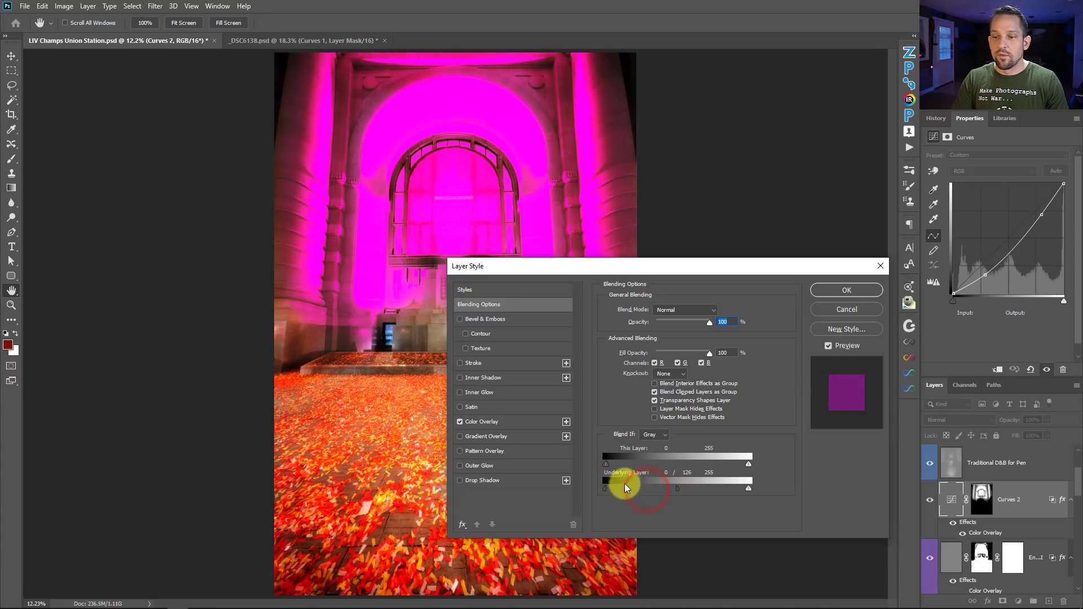
left_click(837, 290)
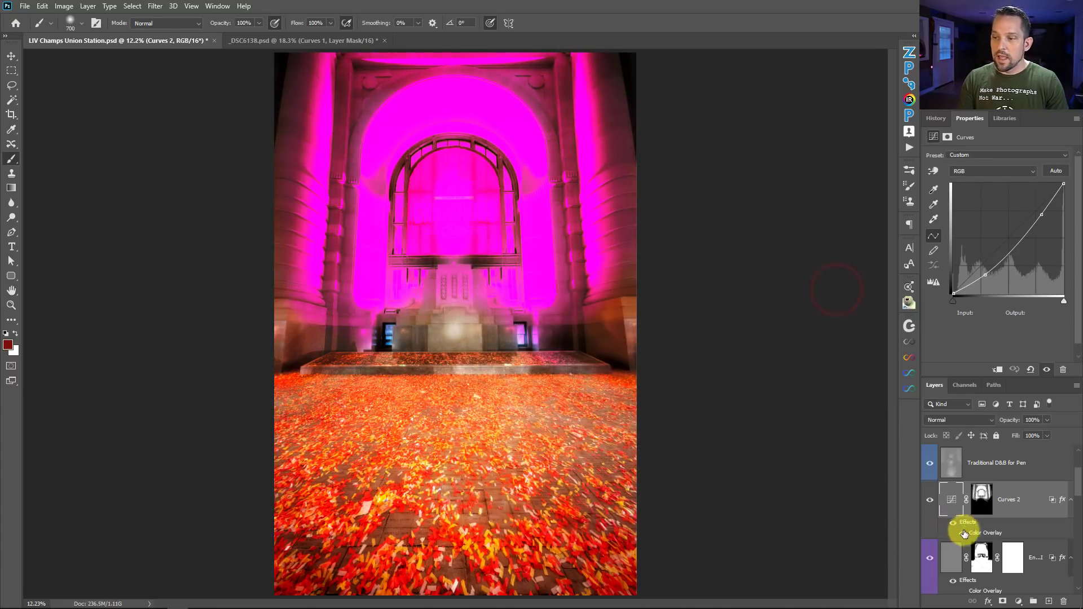
Toggle the Curves 2 Color Overlay effect off and on to compare the magenta tint.
left_click(963, 533)
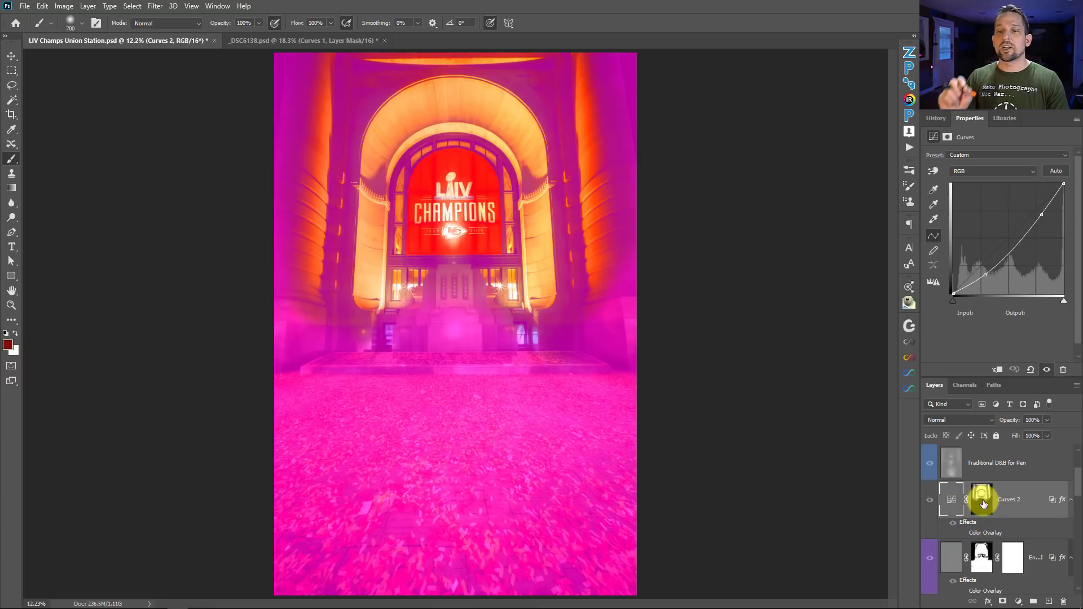
left_click(982, 501)
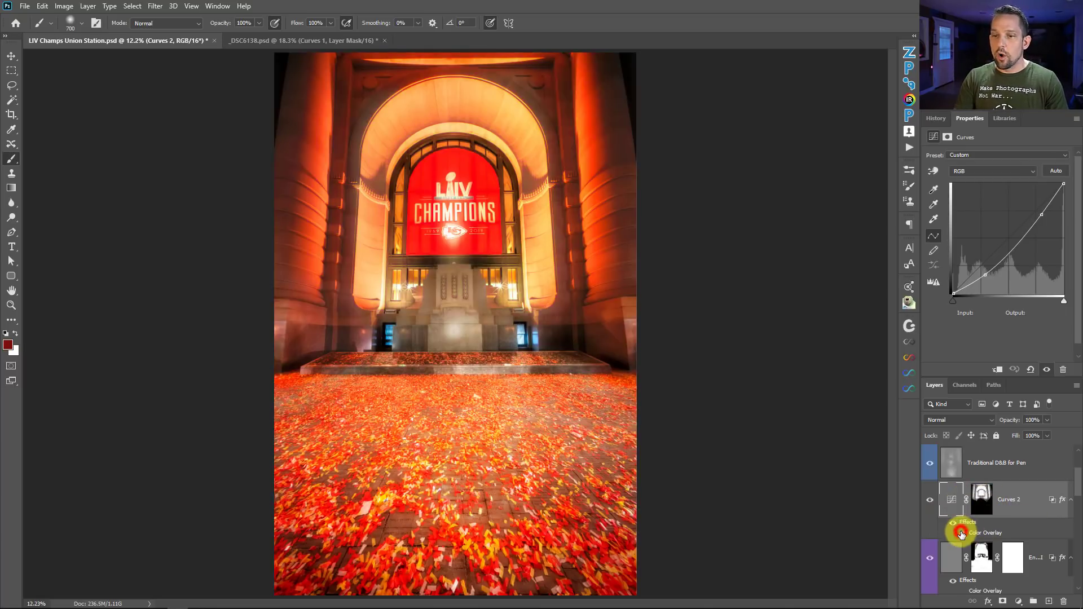
left_click(961, 533)
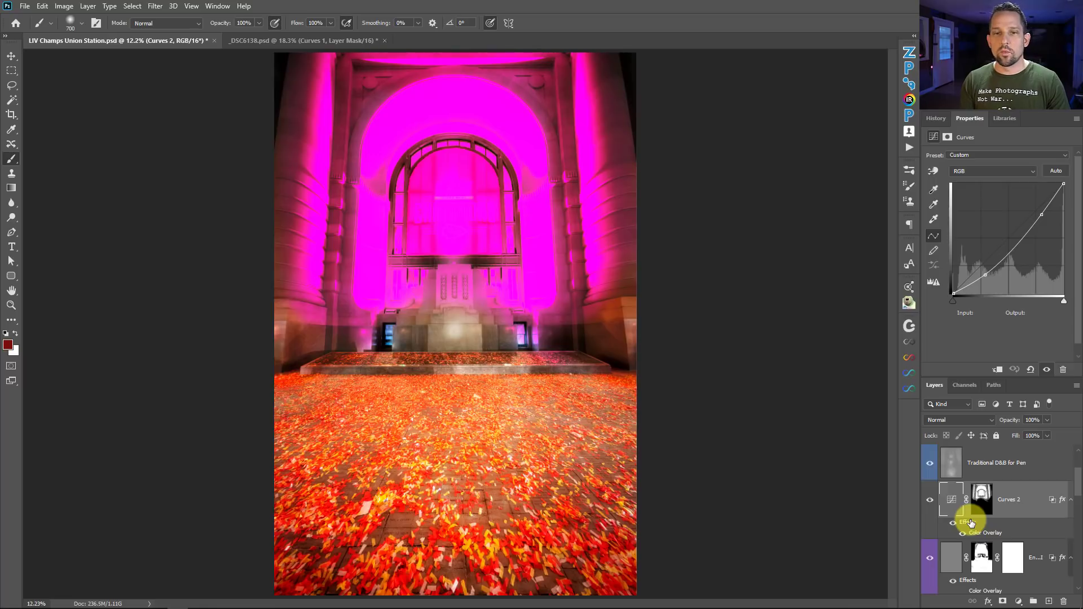
Switch to _DSC6138.psd, show the Curves 1 mask overlay and select its mask channel.
left_click(303, 40)
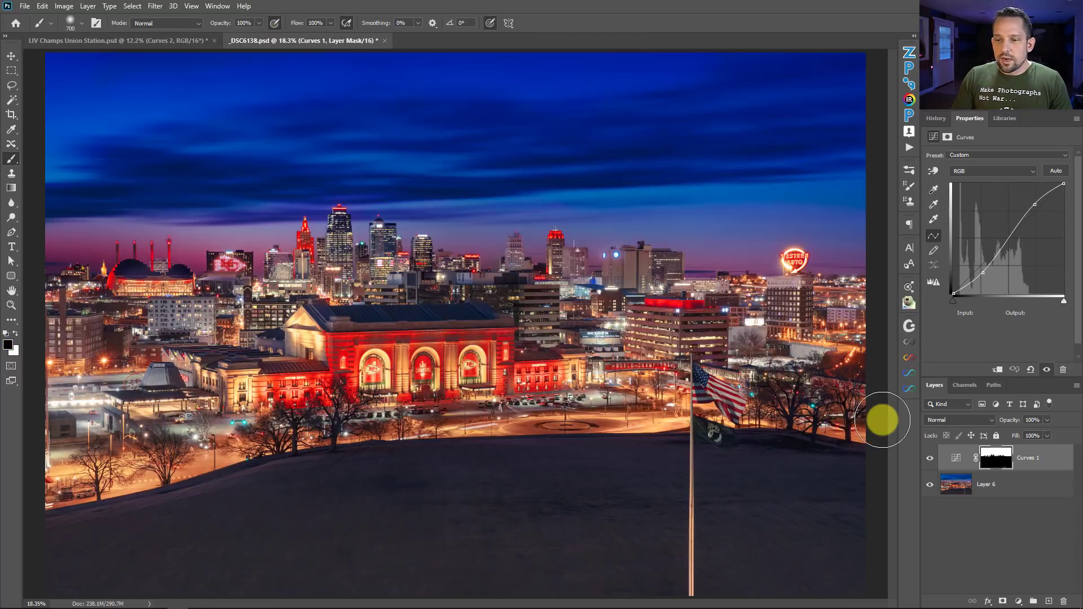
key("backslash")
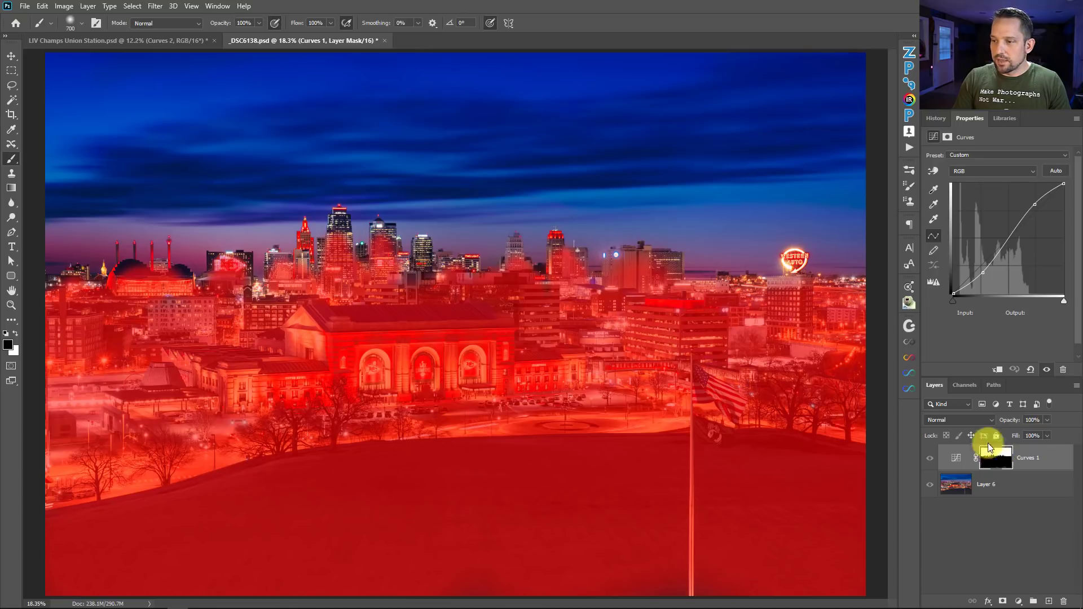
left_click(965, 384)
left_click(961, 549)
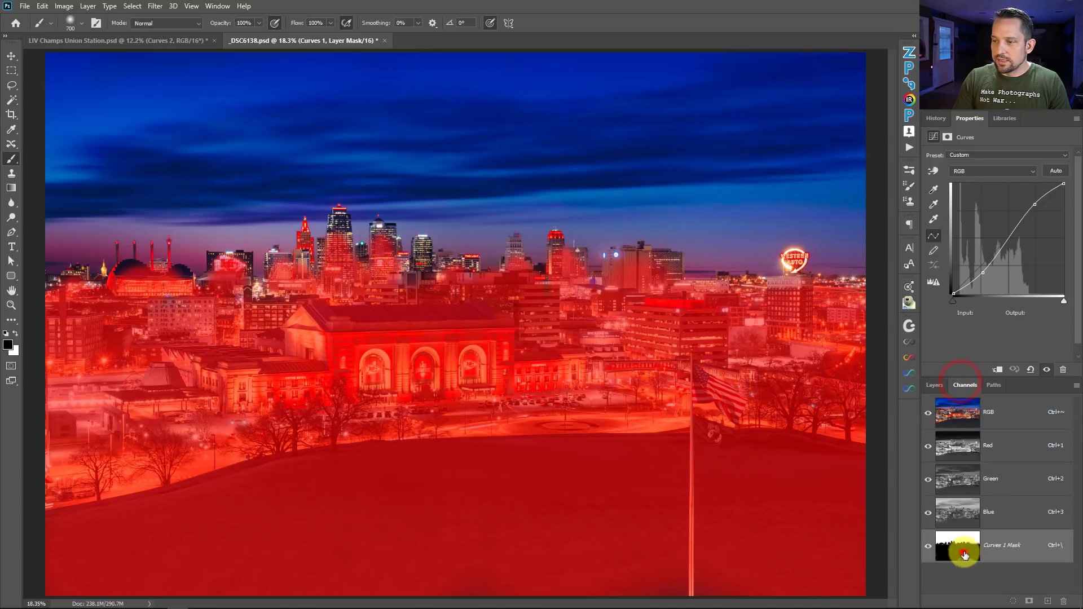
Set the Curves 1 mask overlay to magenta (255, 0, 255) at 60% opacity.
left_click(1076, 385)
left_click(1041, 460)
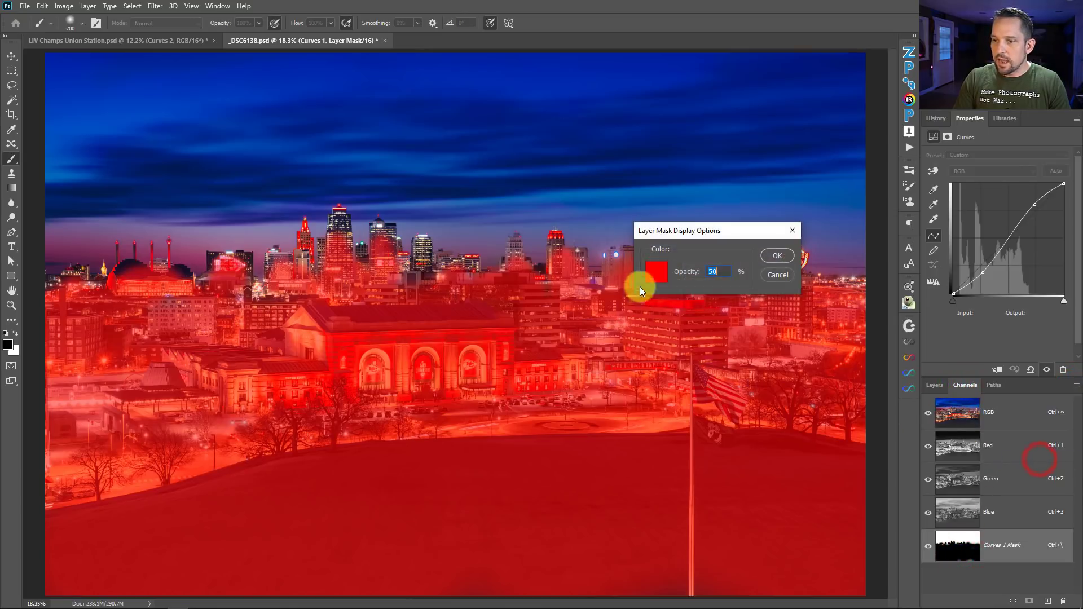
left_click(657, 276)
left_click(877, 261)
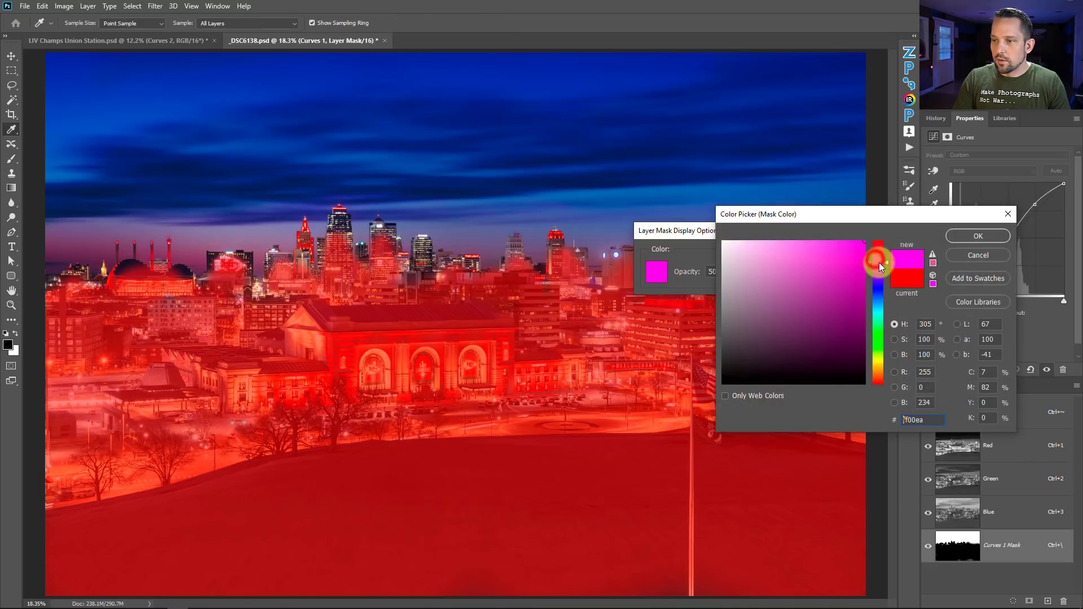
double_click(925, 403)
type("255")
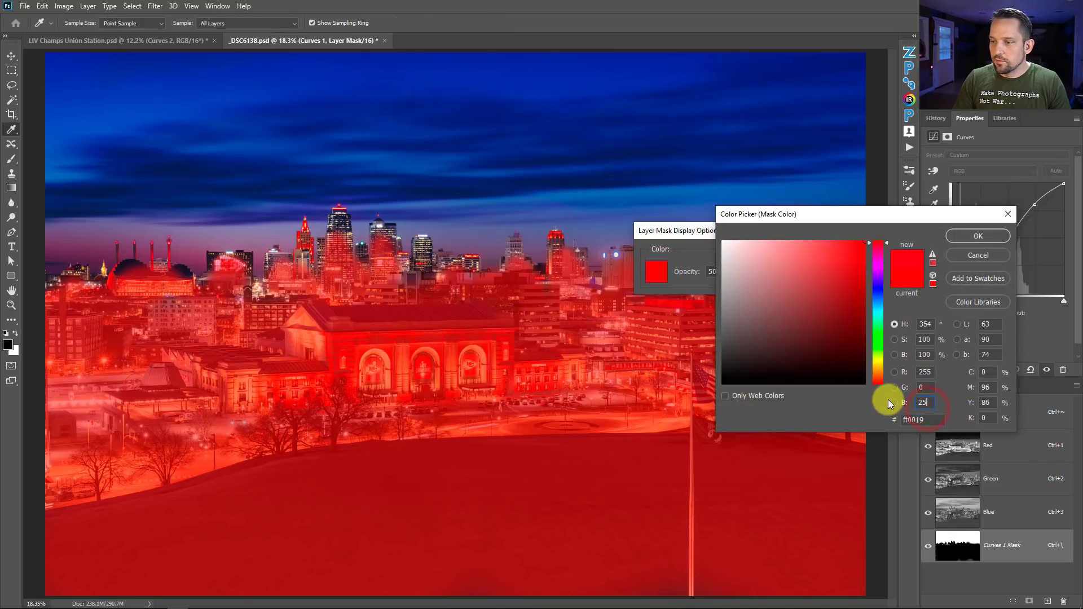
left_click(960, 242)
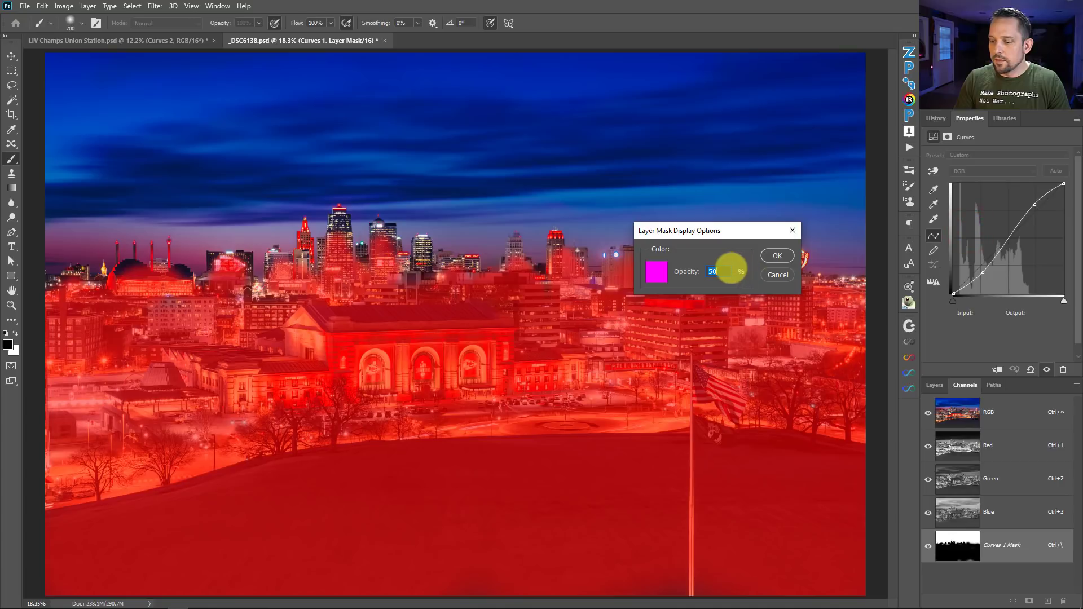
type("60")
left_click(779, 257)
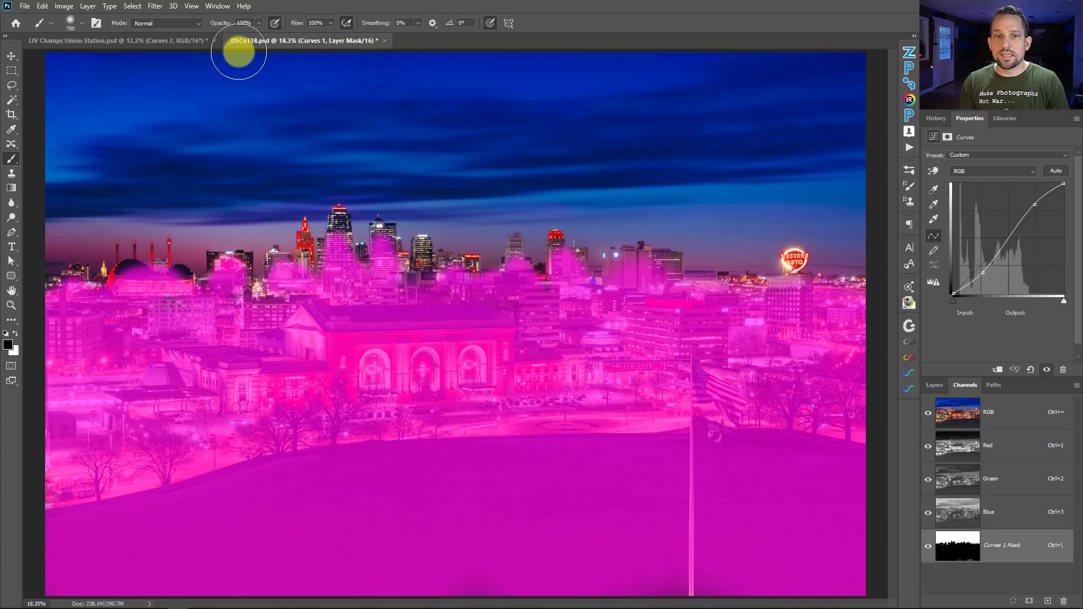
Close the Union Station document without saving, then save the skyline file to Downloads.
left_click(214, 40)
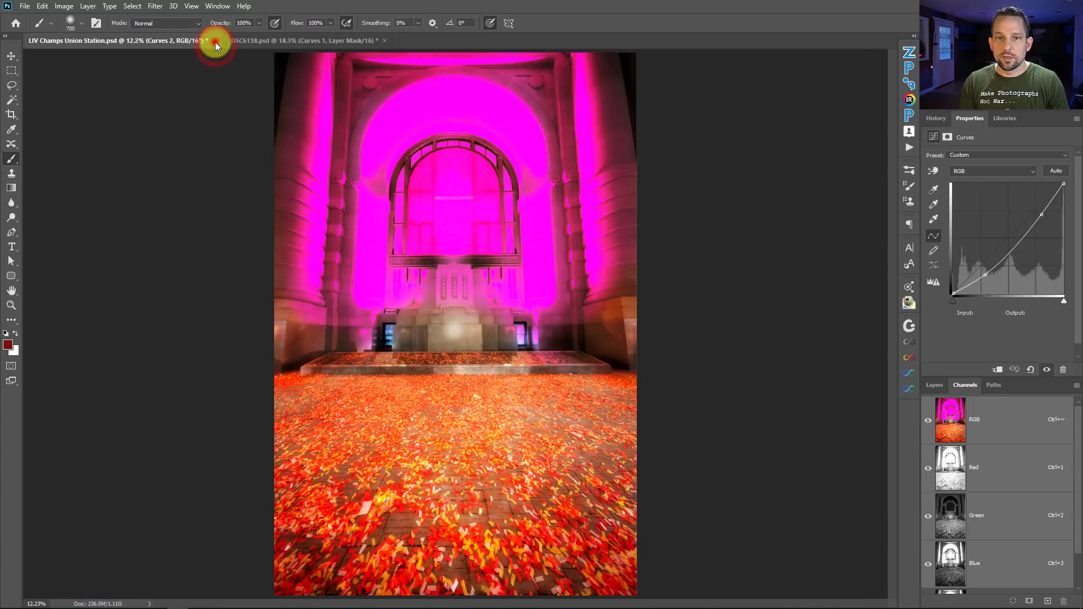
left_click(537, 230)
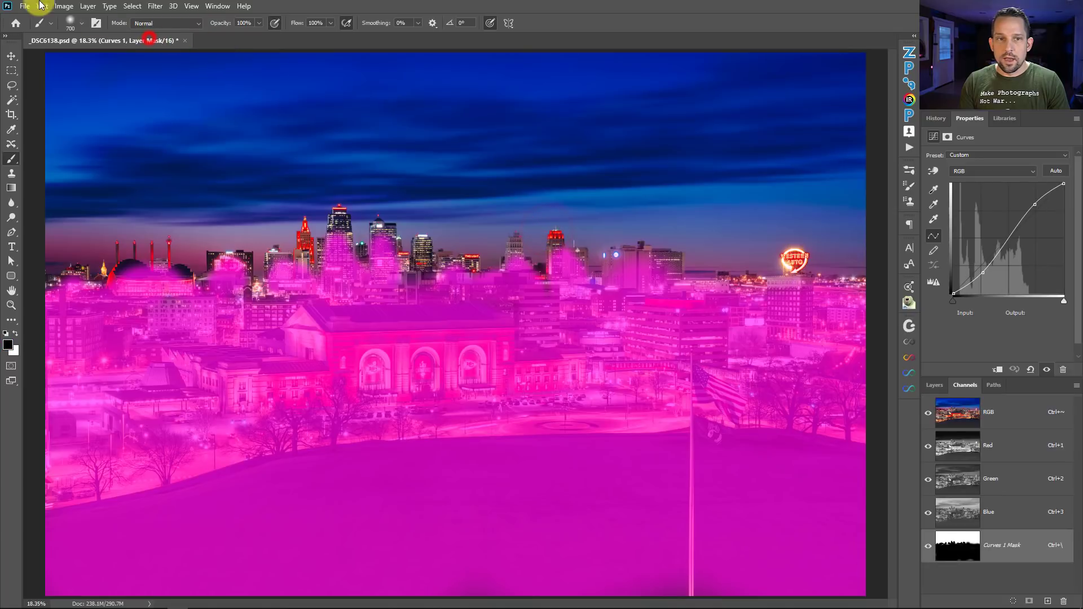
left_click(25, 7)
left_click(35, 142)
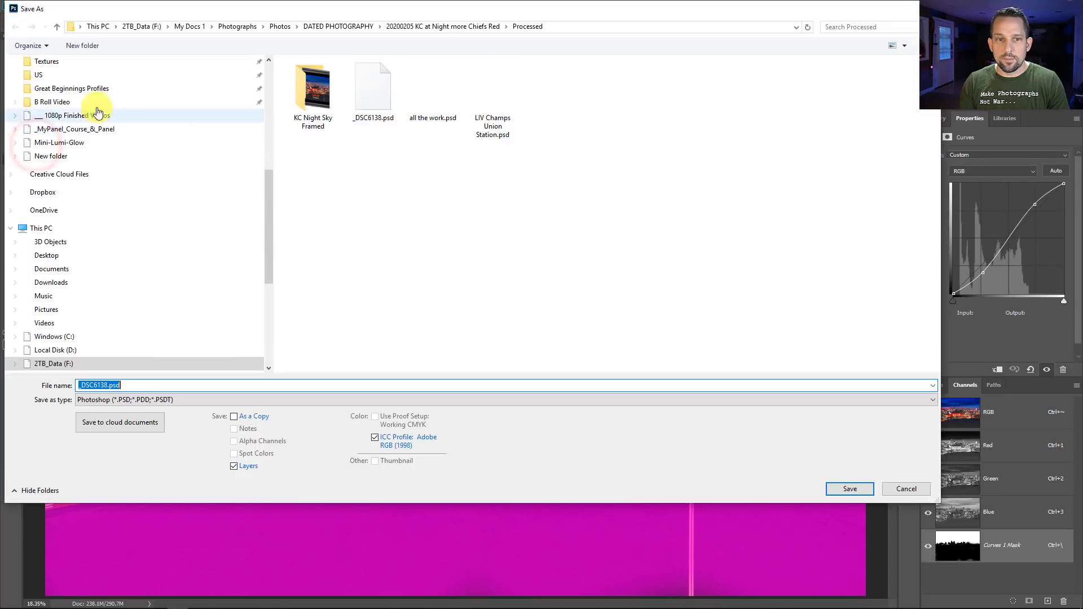
left_click(271, 68)
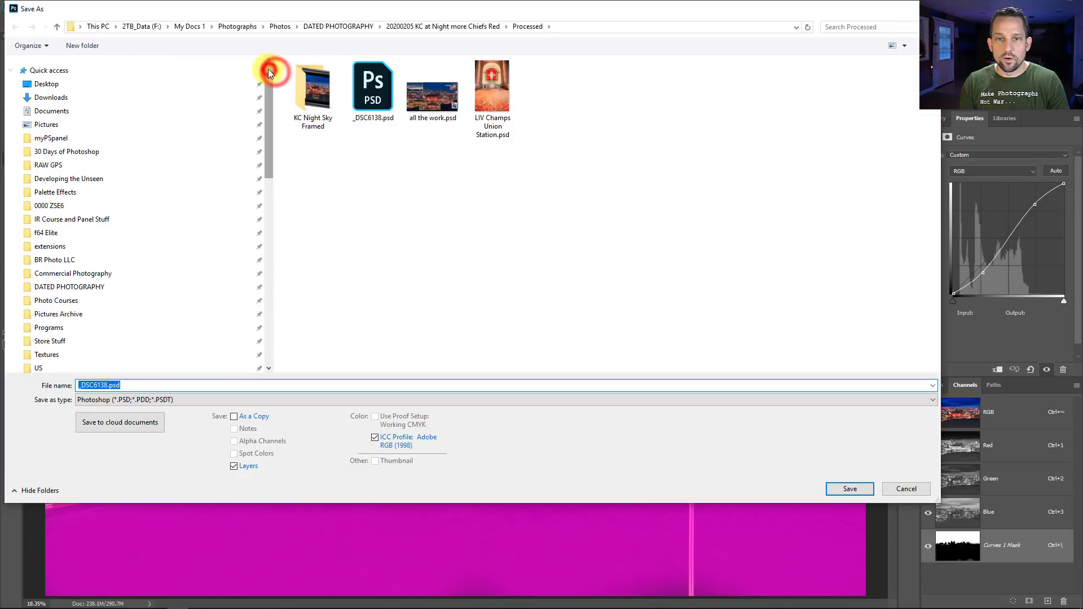
left_click(75, 98)
left_click(849, 488)
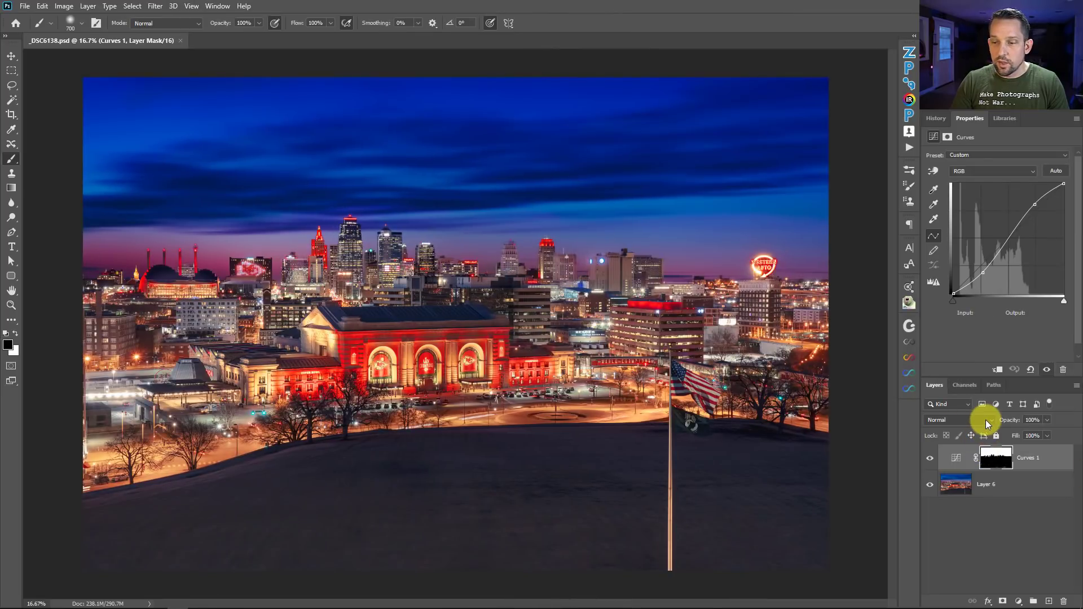
Show and hide the mask overlay, then dock the Champions image as a tab.
key("backslash")
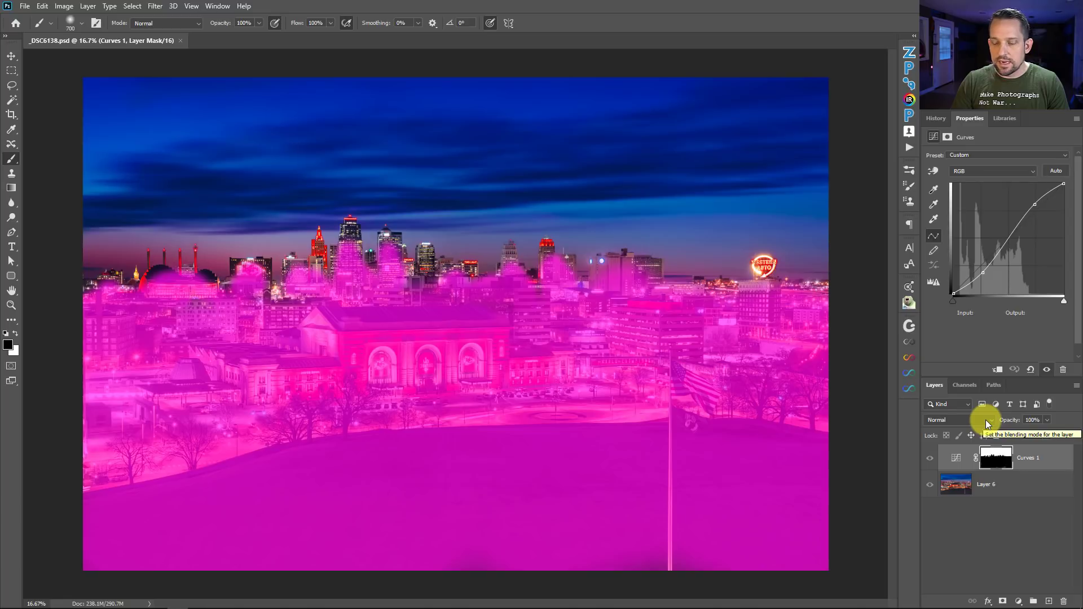
key("backslash")
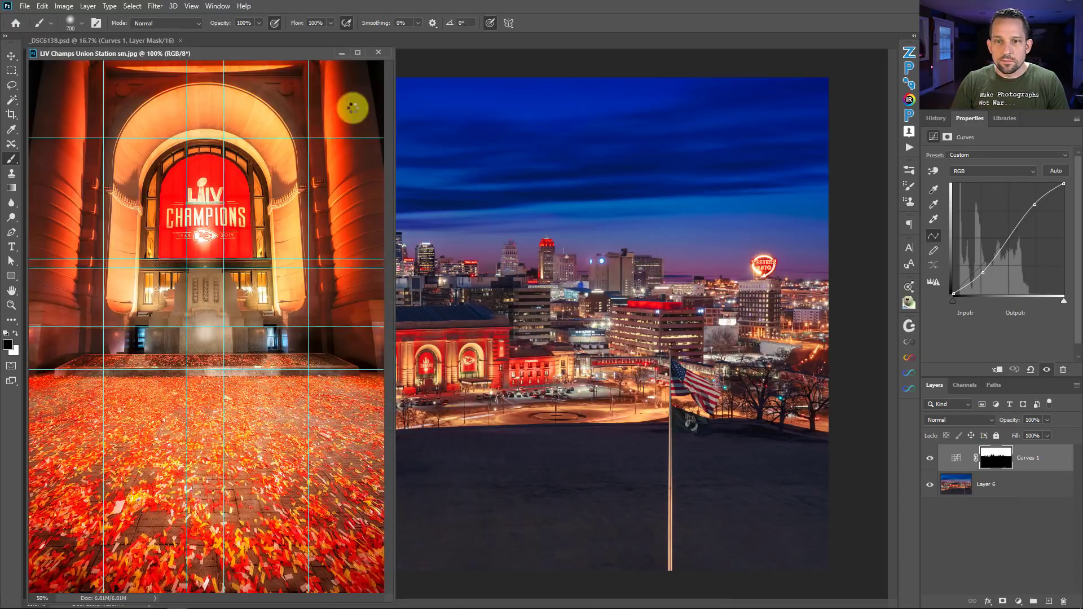
left_click_drag(289, 51, 357, 46)
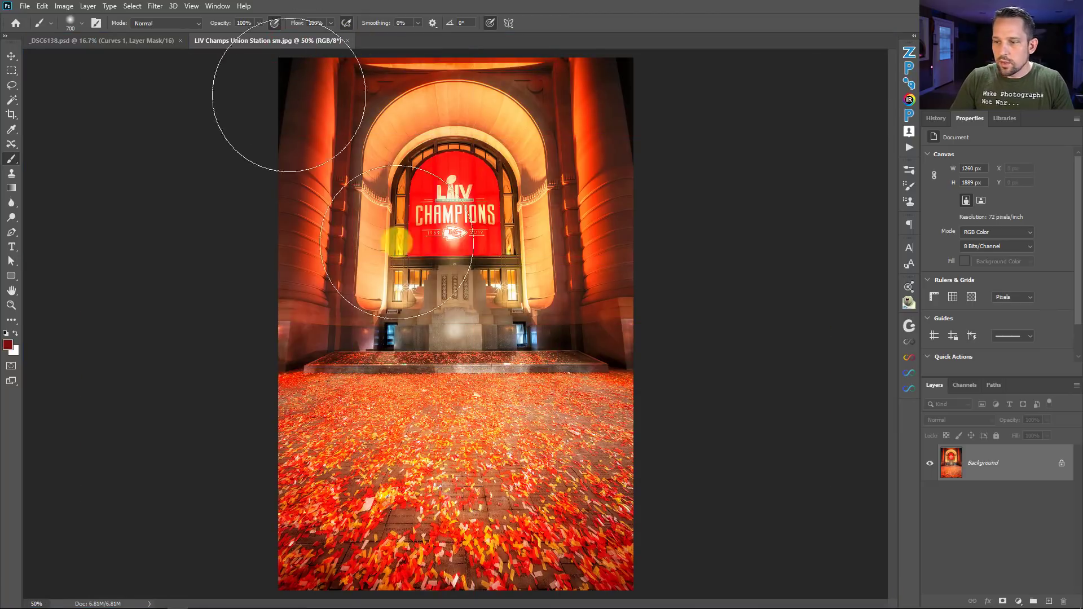
Add a Curves adjustment layer and paint its mask black over the floor, columns and top.
left_click(1017, 601)
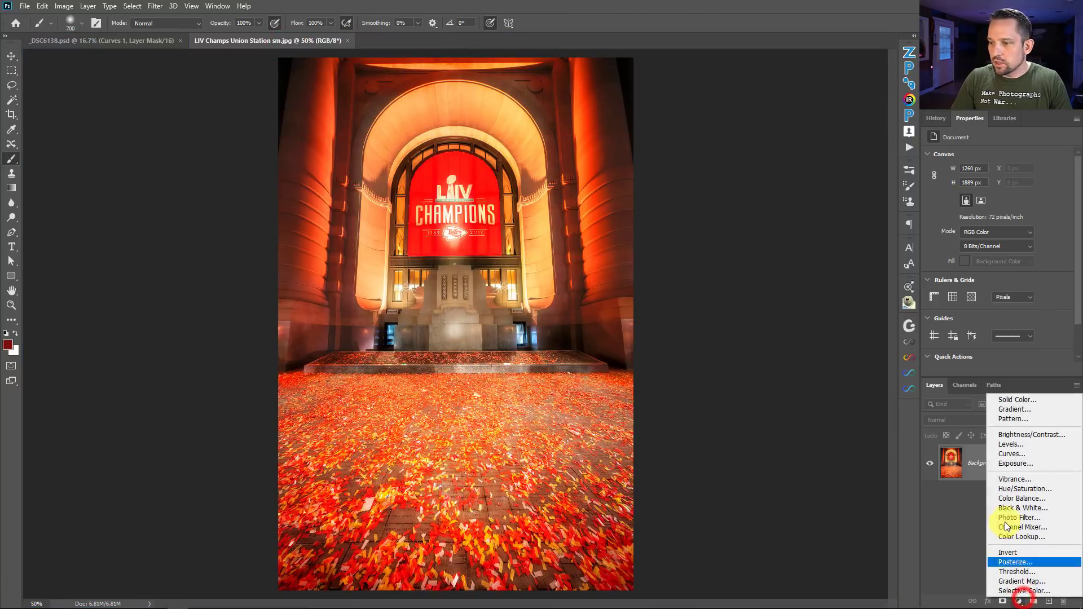
left_click(997, 455)
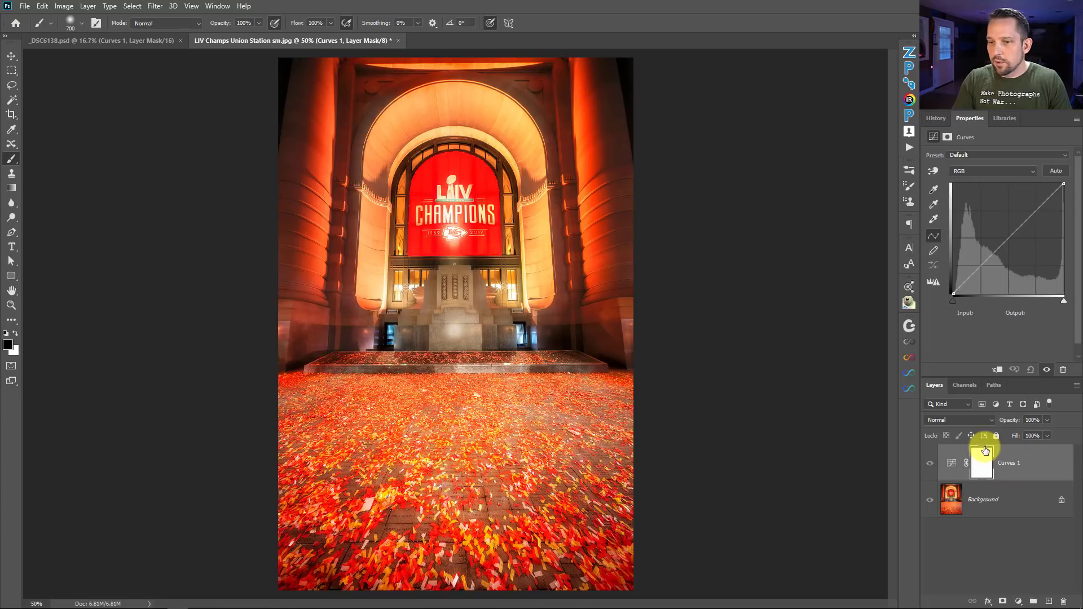
mouse_move(423, 406)
left_mouse_down()
mouse_move(447, 448)
mouse_move(447, 498)
mouse_move(633, 509)
left_mouse_up()
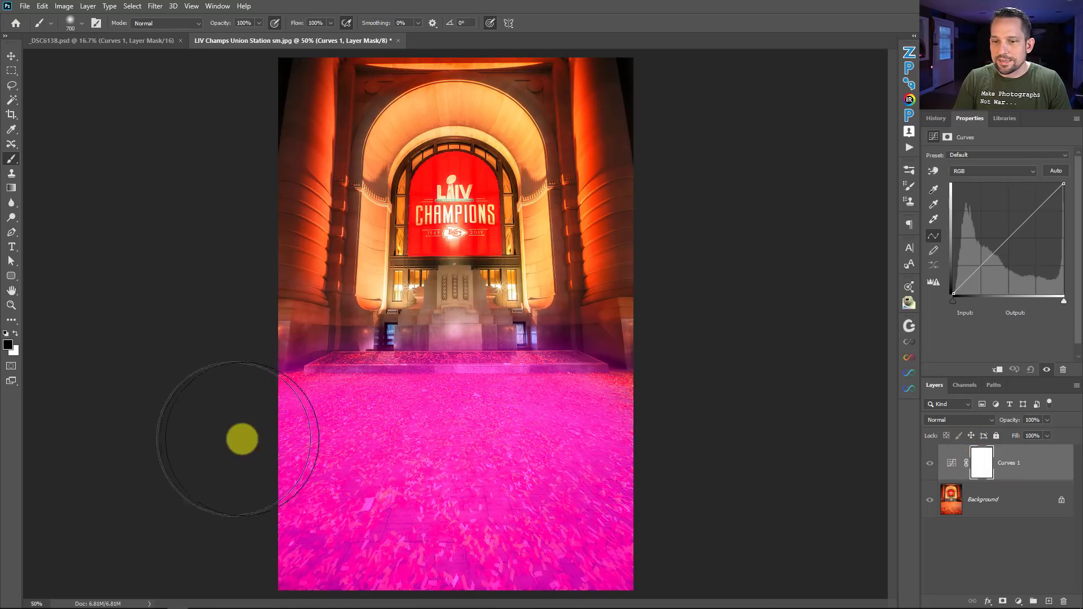
left_click_drag(242, 437, 584, 438)
key("bracketleft")
key("bracketleft")
key("bracketleft")
key("bracketleft")
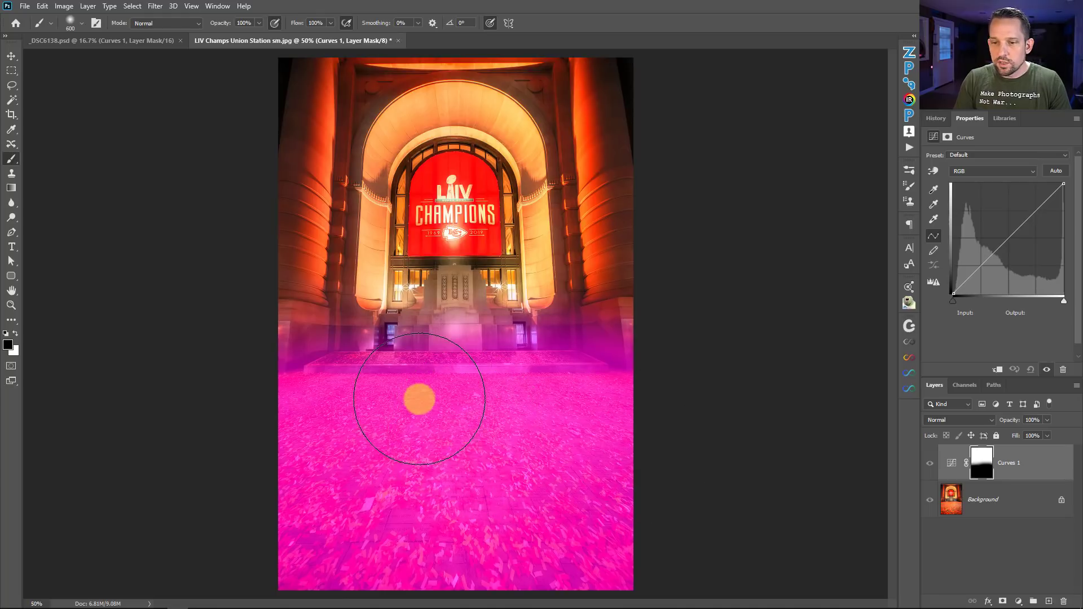
mouse_move(330, 354)
left_mouse_down()
mouse_move(232, 459)
mouse_move(256, 242)
left_mouse_up()
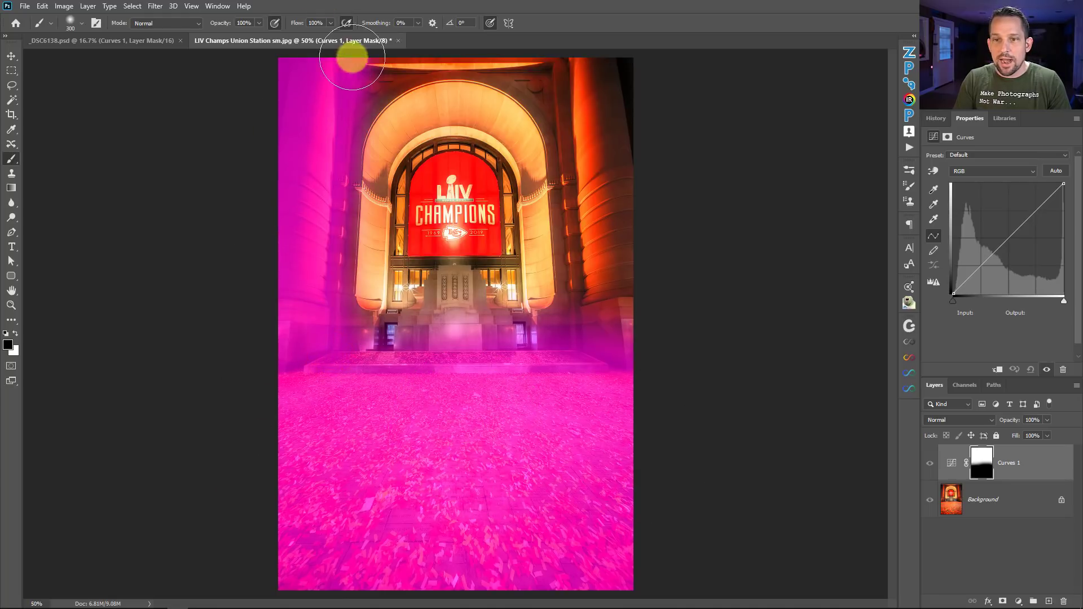
mouse_move(326, 84)
left_mouse_down()
mouse_move(631, 111)
mouse_move(624, 1)
mouse_move(619, 378)
left_mouse_up()
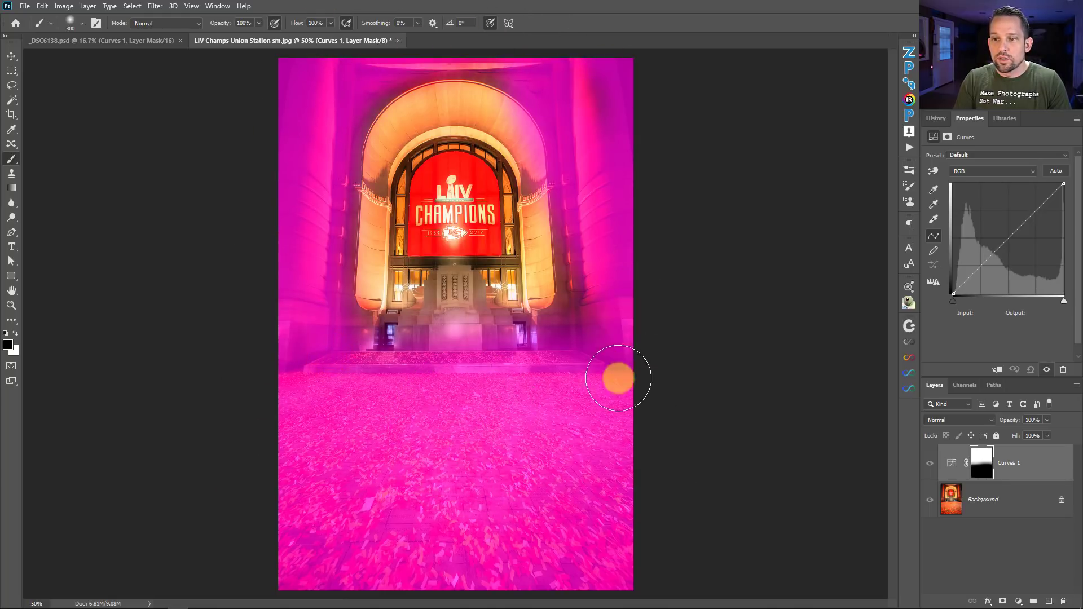
mouse_move(530, 15)
left_mouse_down()
mouse_move(476, 12)
mouse_move(520, 49)
mouse_move(420, 40)
mouse_move(341, 75)
mouse_move(284, 157)
mouse_move(242, 384)
mouse_move(395, 409)
mouse_move(278, 348)
mouse_move(464, 367)
left_mouse_up()
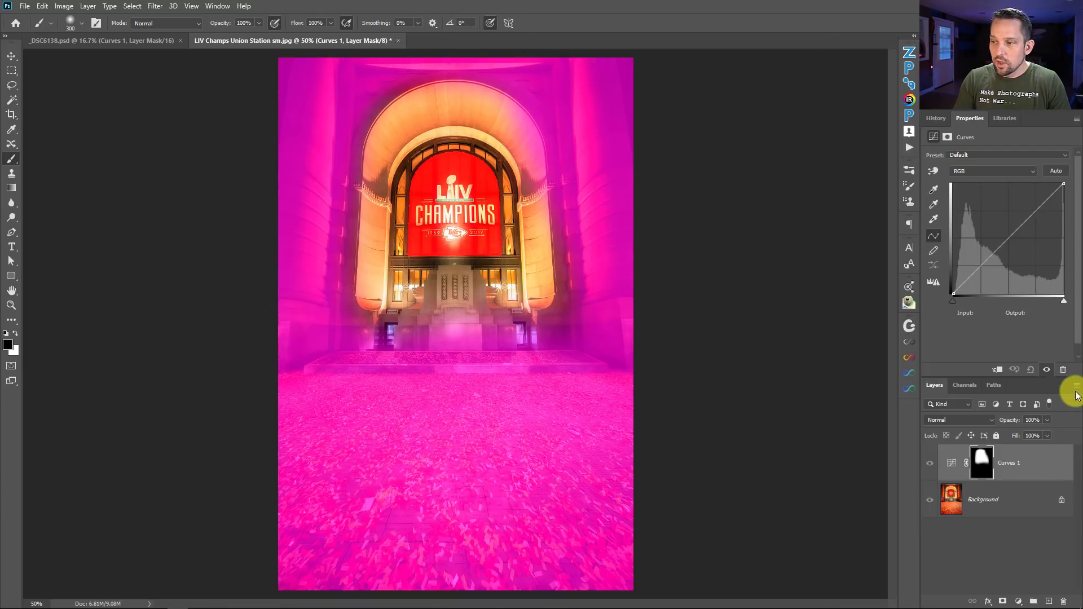
Check the Layer Mask Display Options in Channels, cancel unchanged, and return to Layers.
left_click(966, 385)
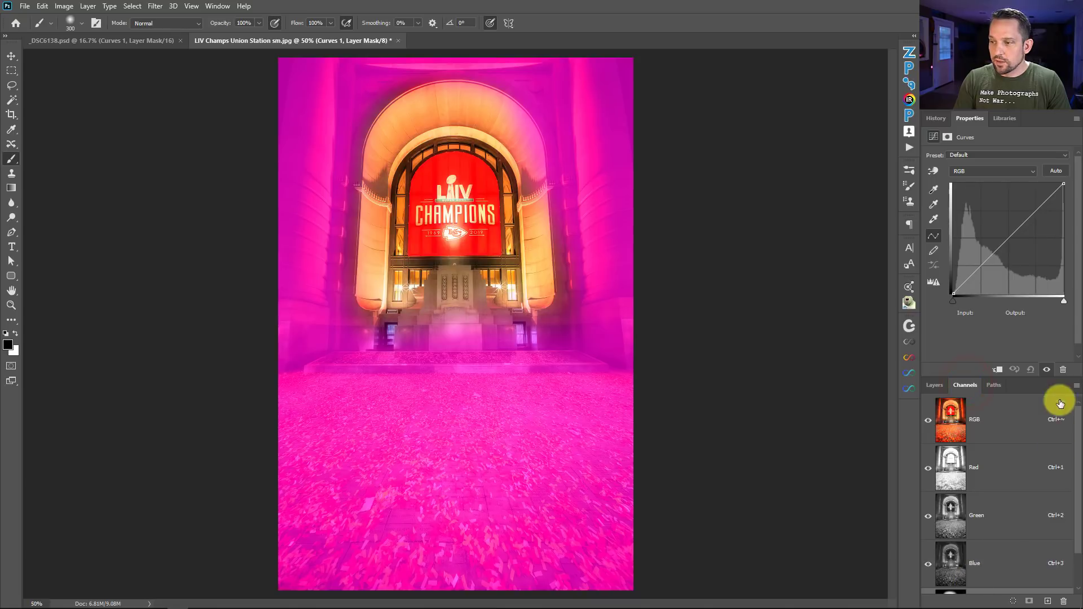
left_click(1076, 386)
left_click(1041, 455)
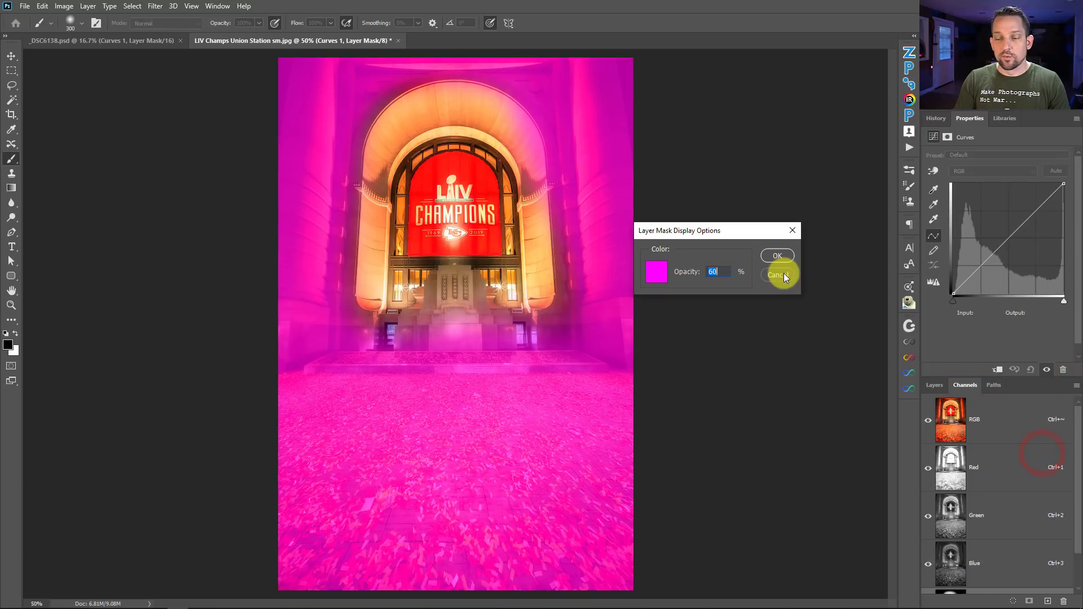
left_click(783, 273)
left_click(934, 386)
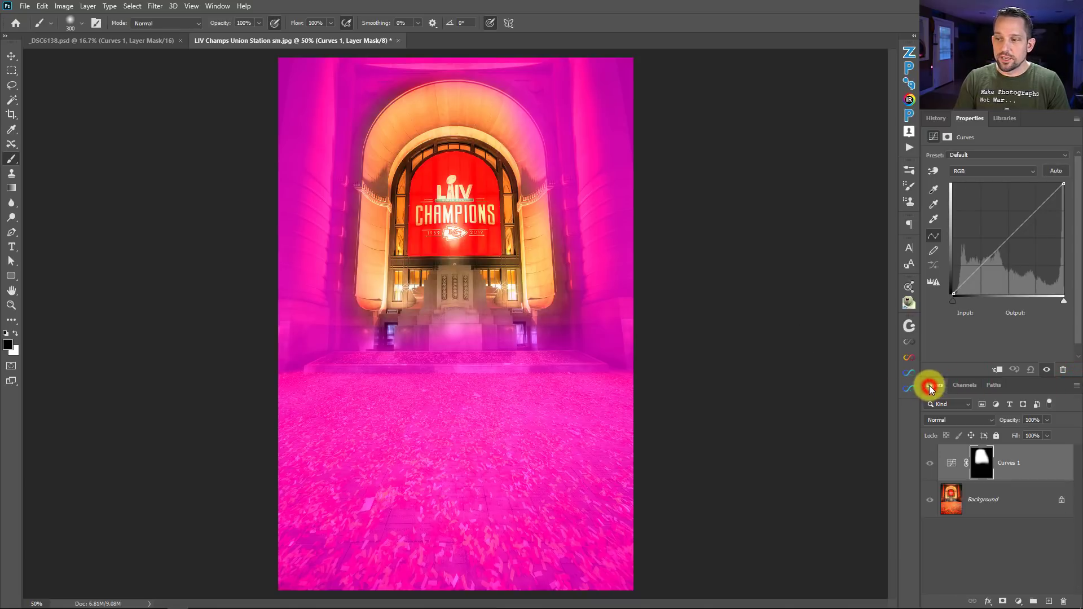